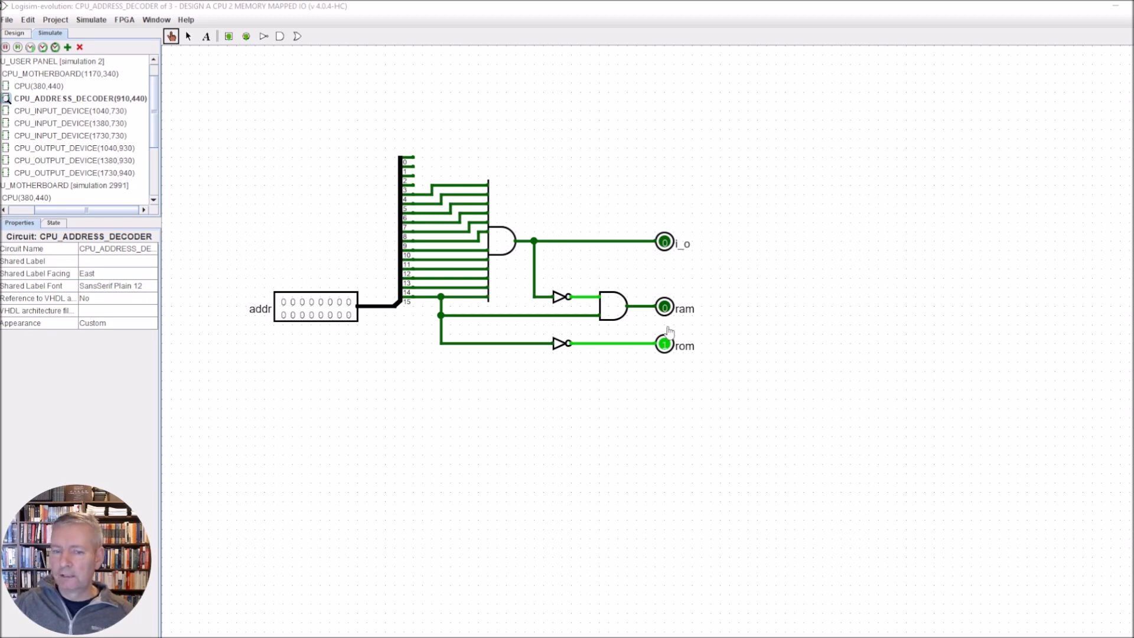
Step: Switch to the Snipping Tool, examine the ROM, RAM and I/O memory map, and minimize the window
key("alt+Tab")
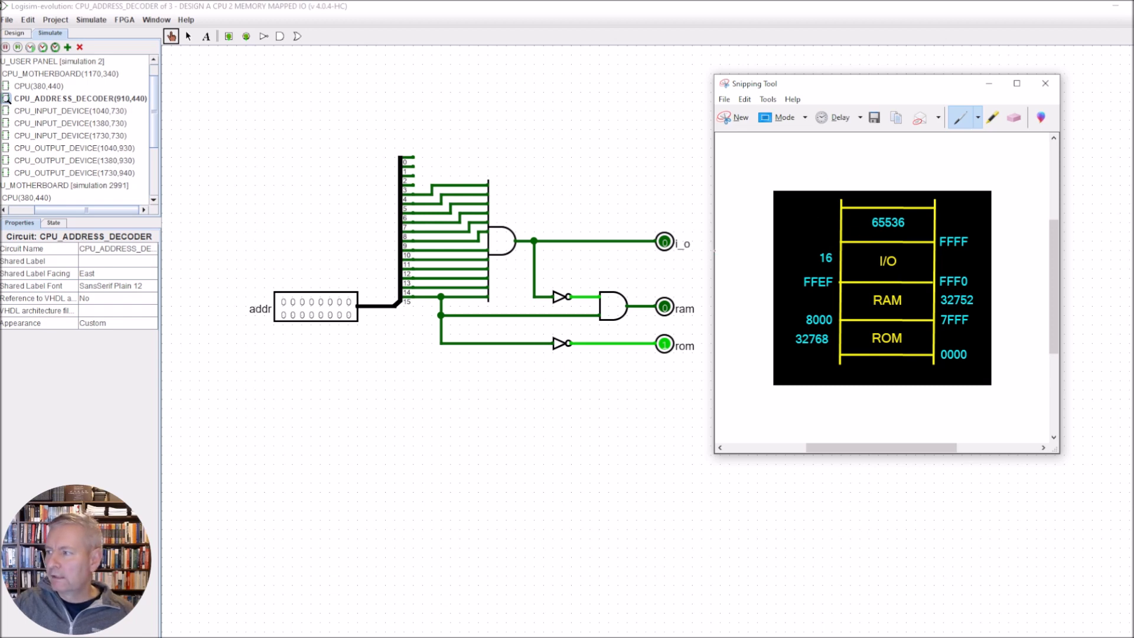
left_click(989, 83)
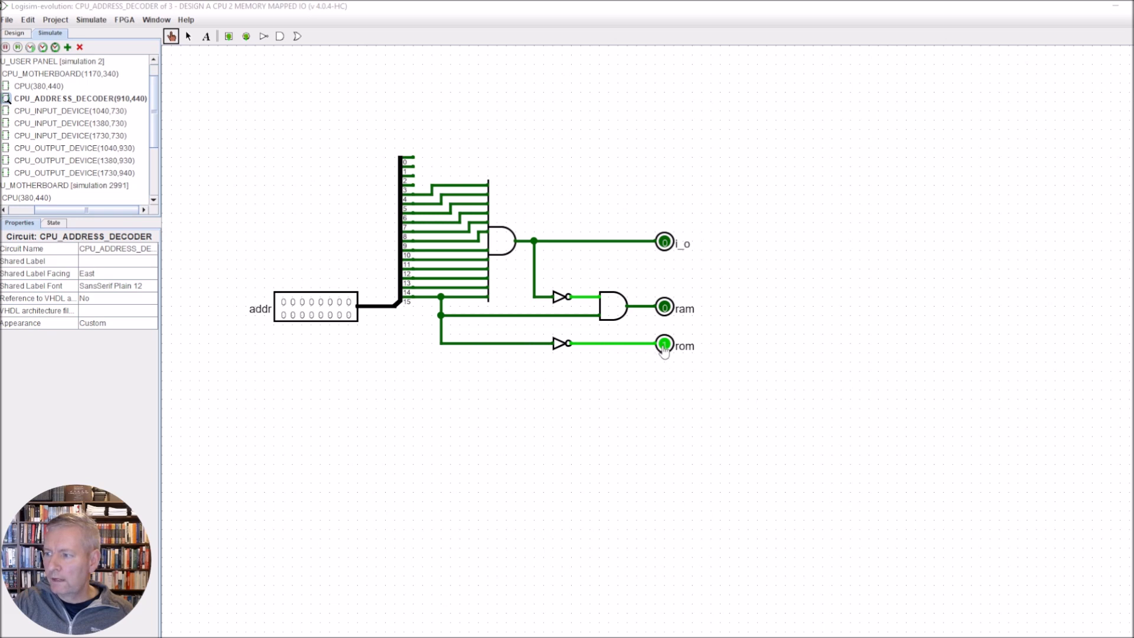
left_click(341, 316)
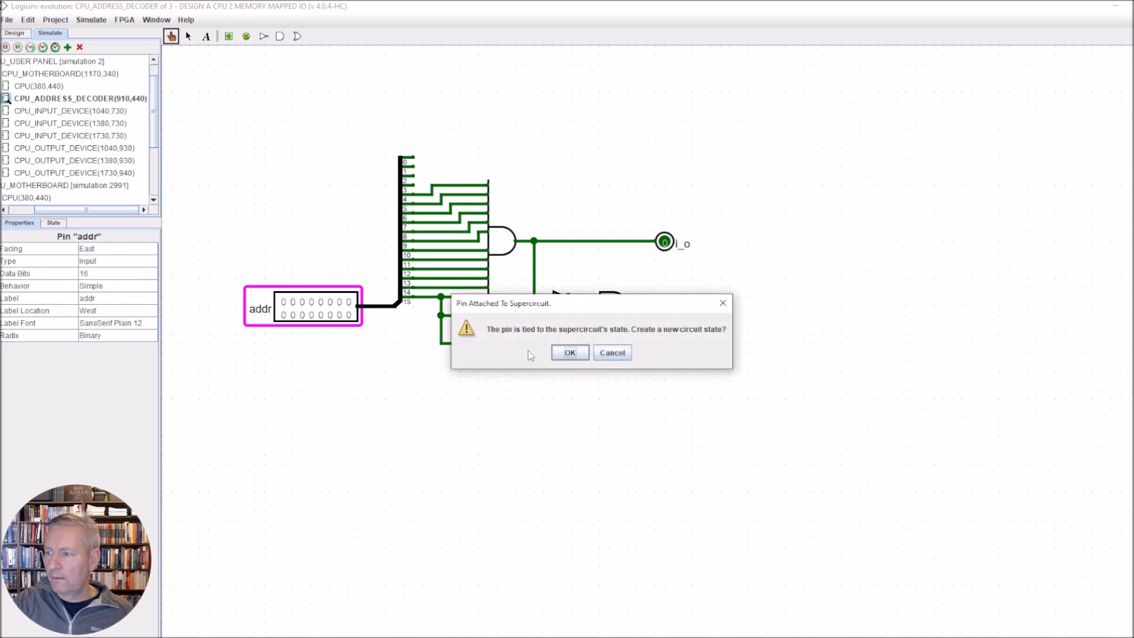
left_click(569, 353)
left_click(348, 315)
left_click(339, 315)
left_click(330, 315)
left_click(322, 315)
left_click(312, 315)
left_click(302, 315)
left_click(293, 315)
left_click(284, 315)
left_click(349, 302)
left_click(340, 303)
left_click(330, 303)
left_click(322, 302)
left_click(312, 302)
left_click(302, 302)
left_click(293, 303)
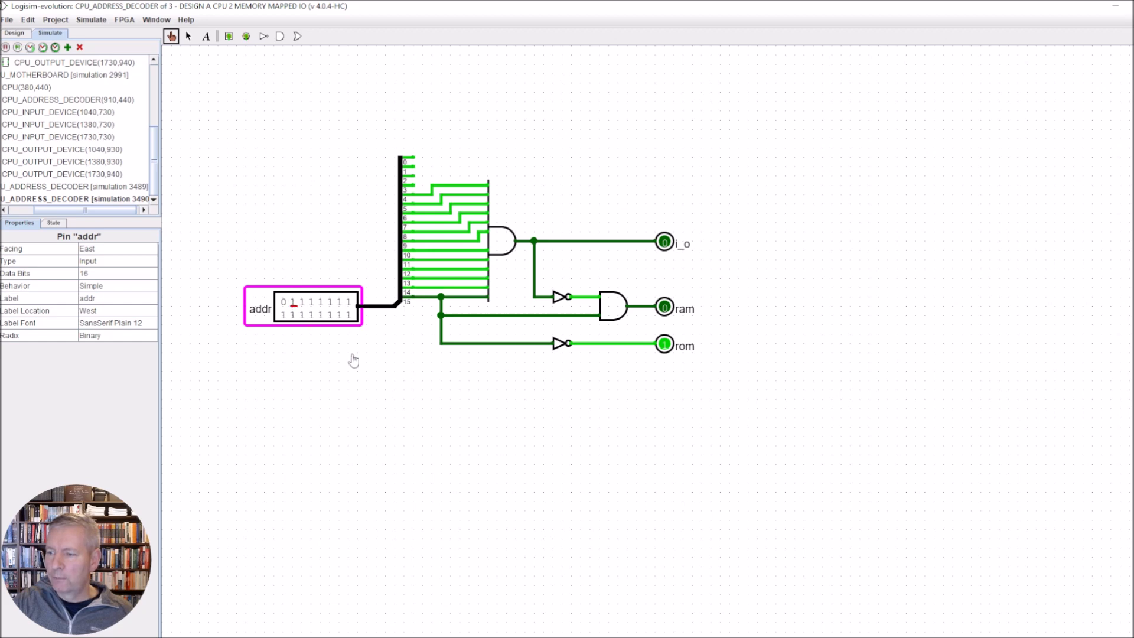
Step: View the addr pin's value in hexadecimal radix and return the radix to binary
left_click(113, 335)
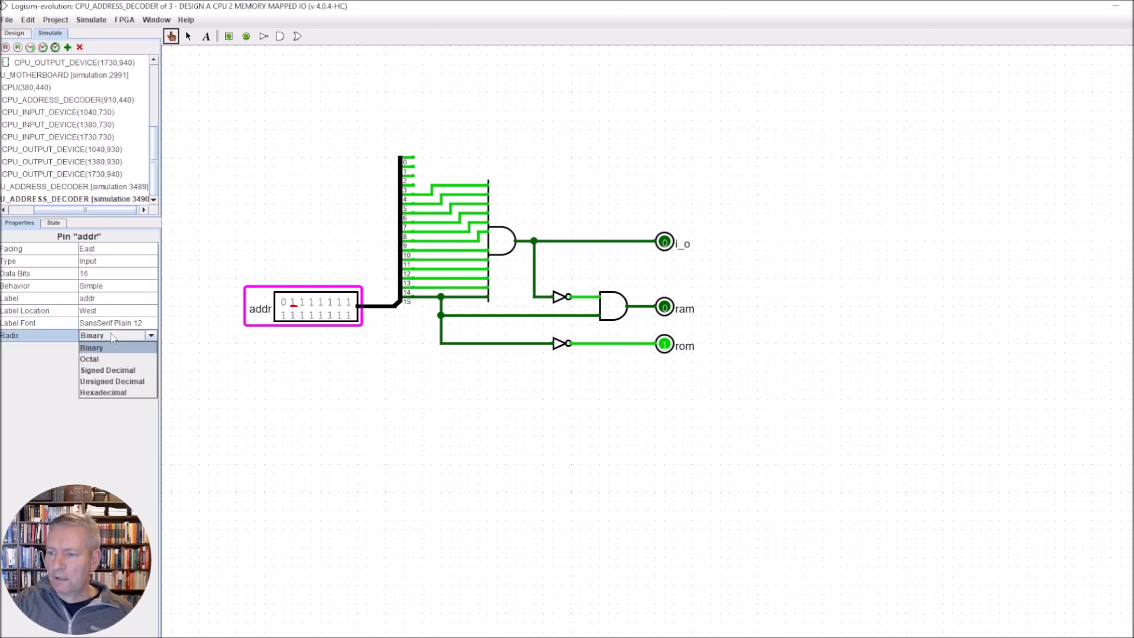
left_click(100, 393)
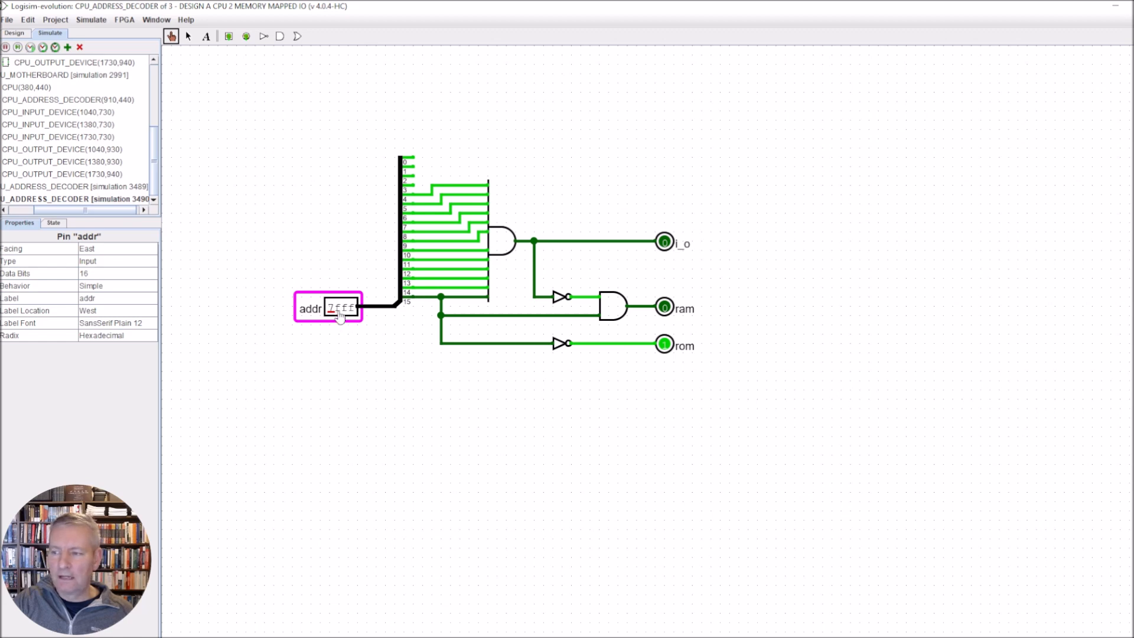
left_click(117, 337)
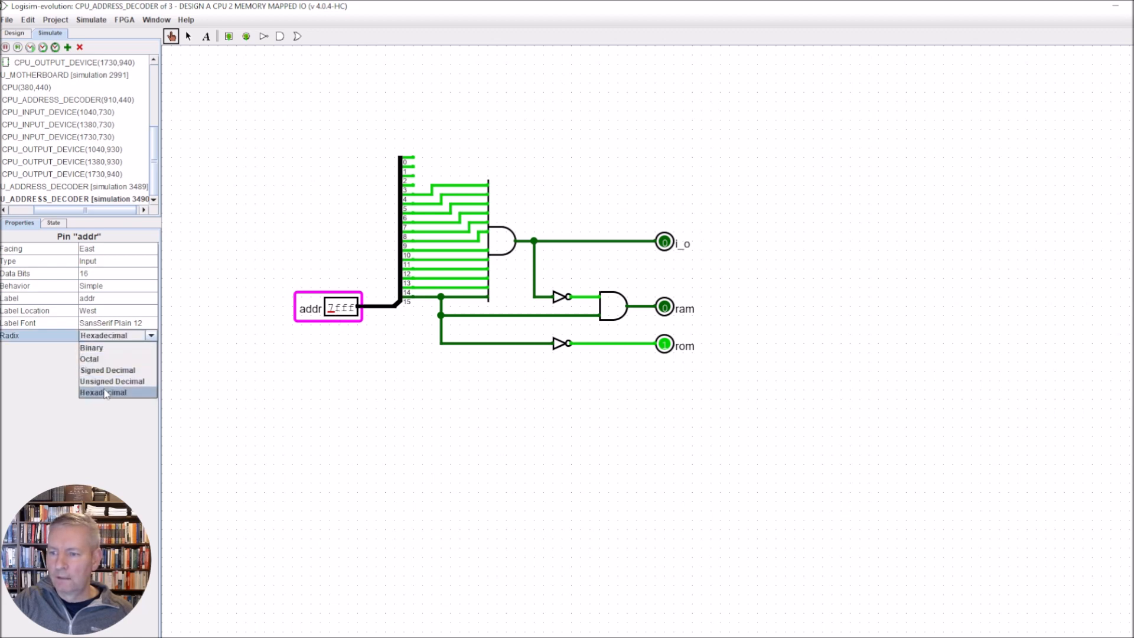
left_click(103, 350)
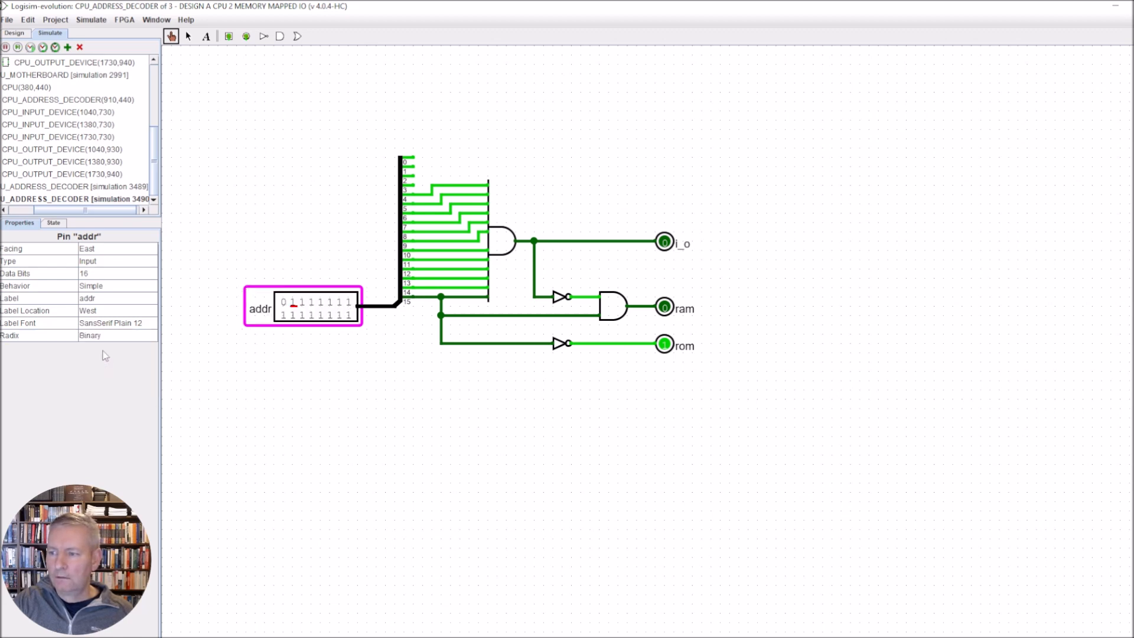
left_click(284, 303)
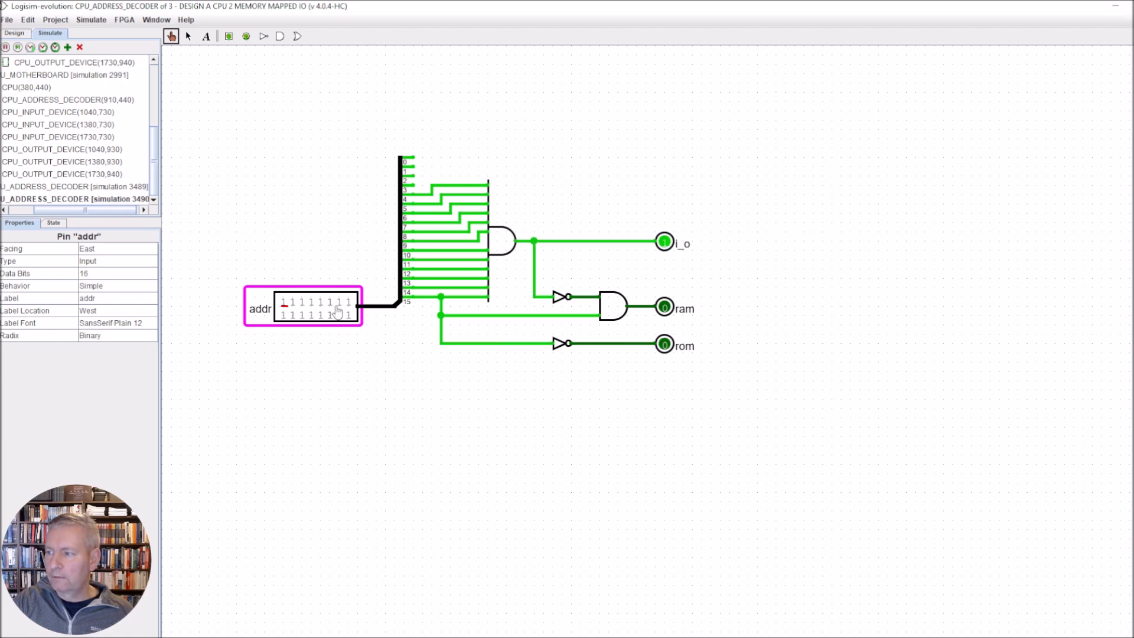
left_click(292, 302)
left_click(302, 303)
left_click(311, 302)
left_click(321, 303)
left_click(330, 303)
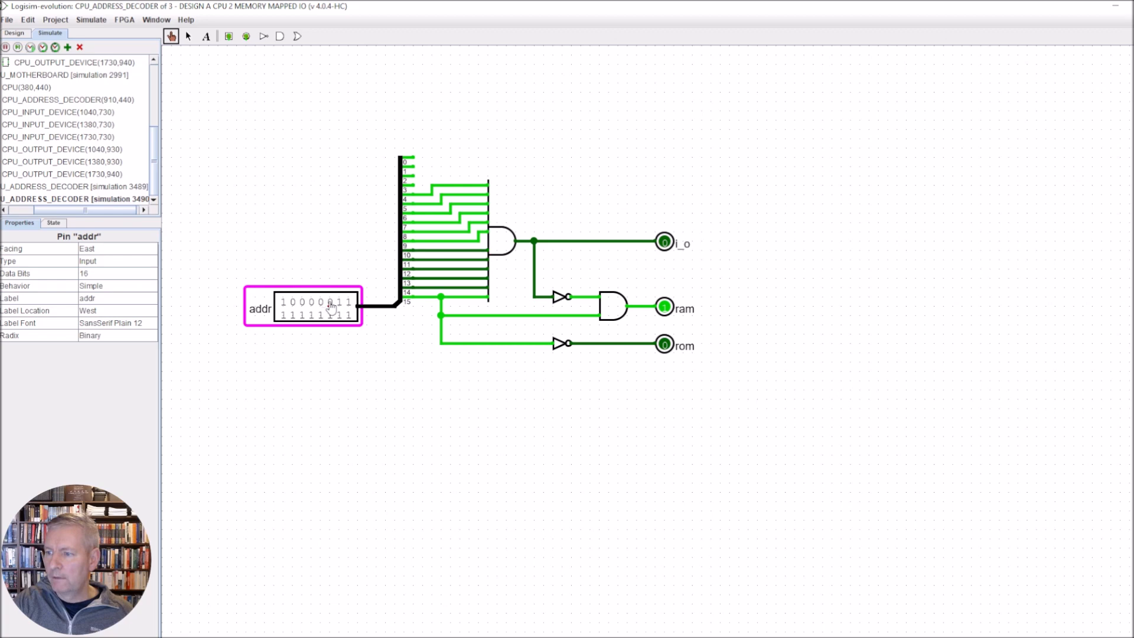
left_click(340, 303)
left_click(349, 302)
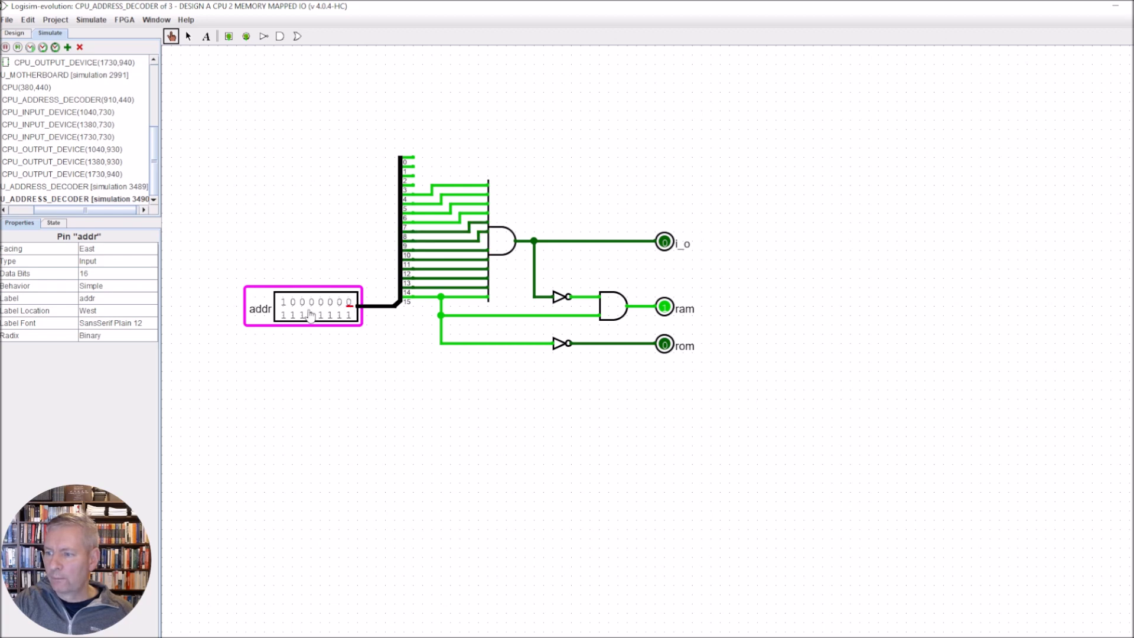
left_click(284, 315)
left_click(293, 315)
left_click(303, 315)
left_click(312, 315)
left_click(320, 315)
left_click(330, 315)
left_click(340, 315)
left_click(349, 314)
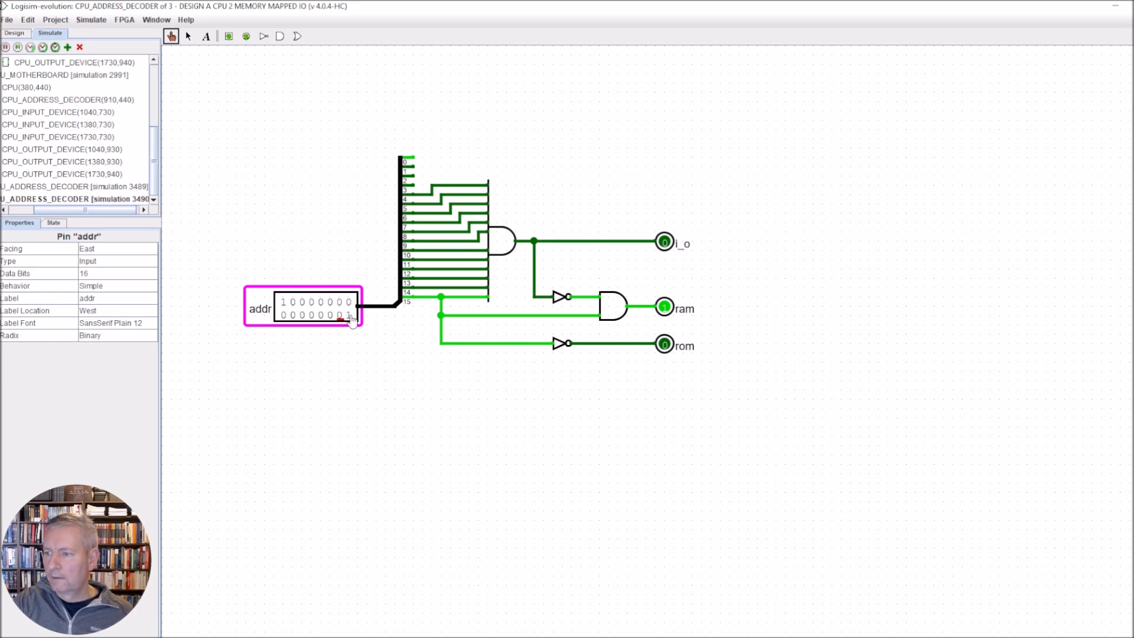
Step: Check the lowest RAM address on the addr pin in hexadecimal, and switch its radix back to binary
left_click(122, 336)
left_click(109, 396)
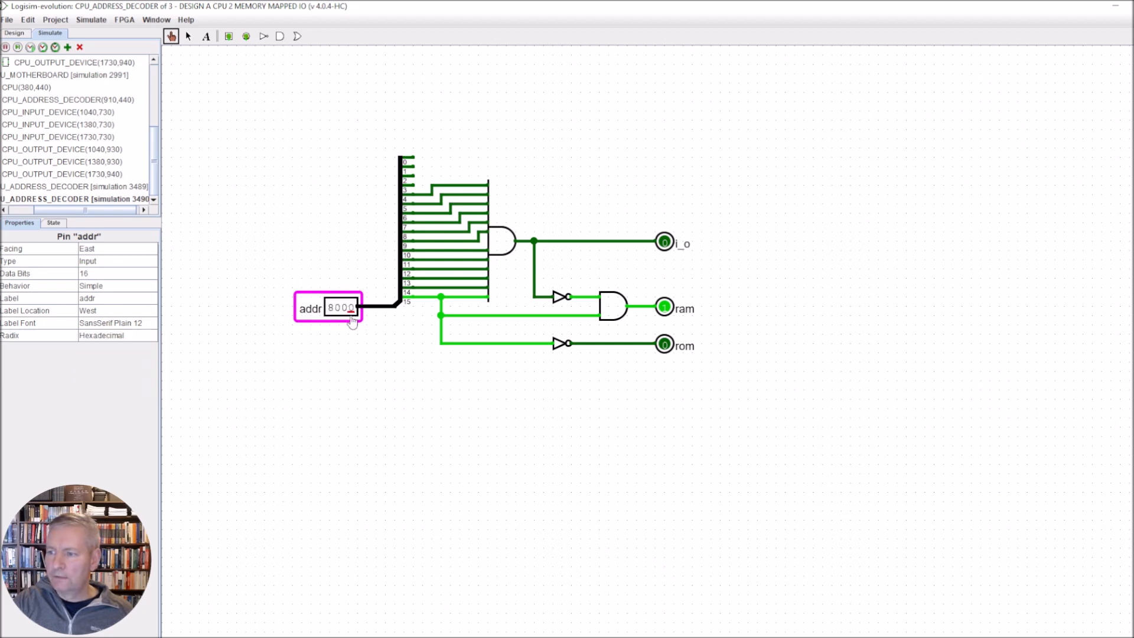
left_click(129, 336)
left_click(113, 348)
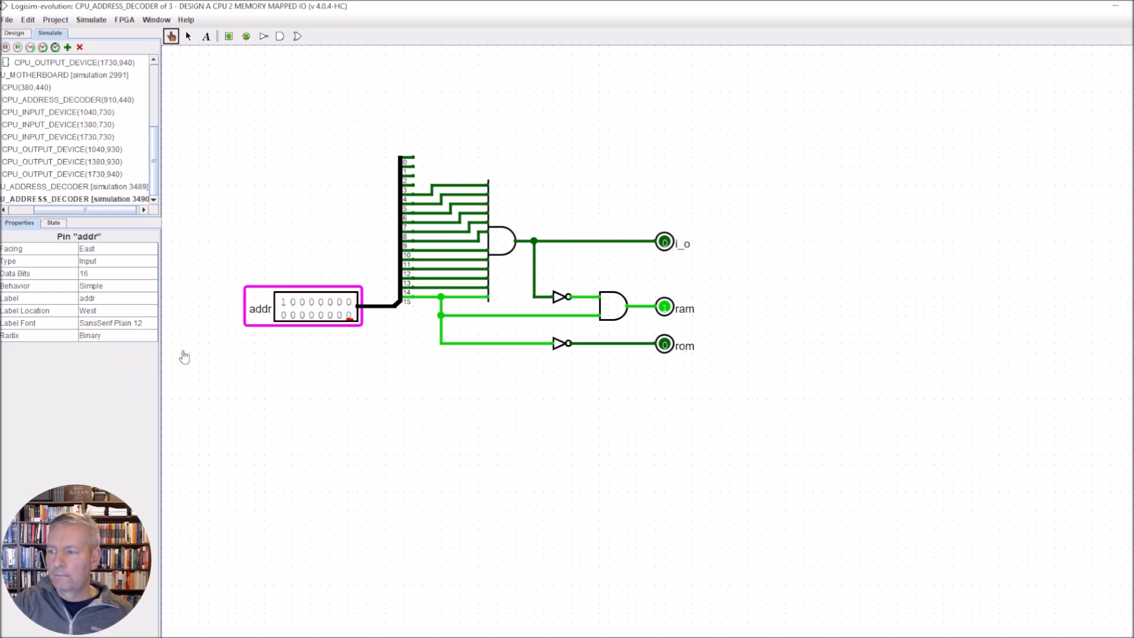
left_click(294, 304)
left_click(303, 304)
left_click(312, 304)
left_click(322, 304)
left_click(331, 304)
left_click(340, 305)
left_click(349, 304)
left_click(284, 315)
left_click(293, 315)
left_click(303, 314)
left_click(312, 315)
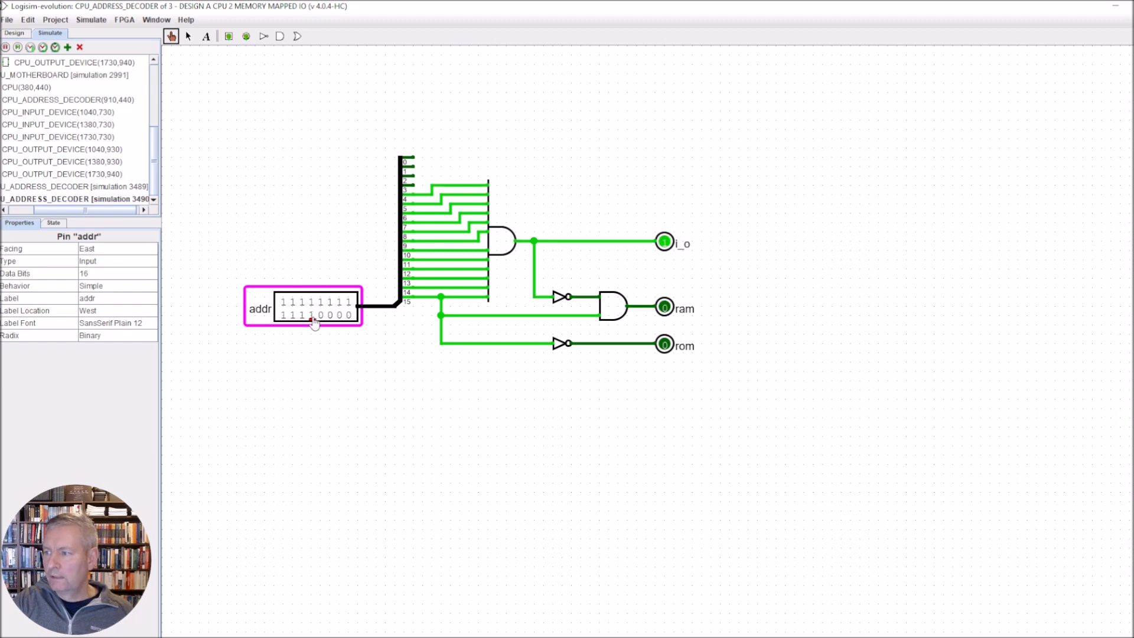
left_click(313, 316)
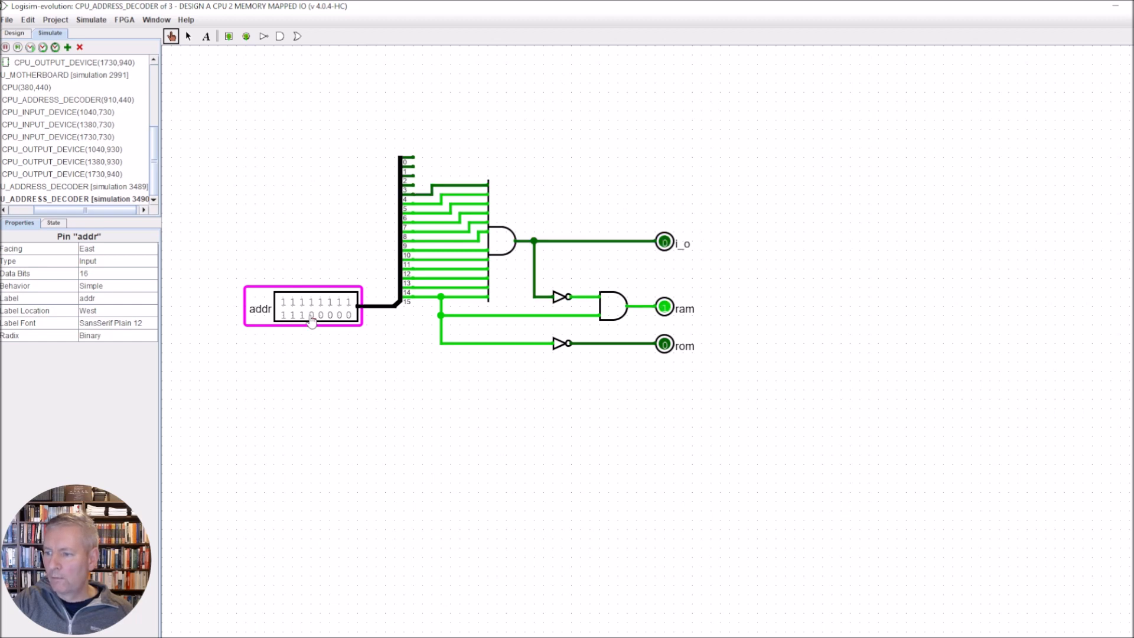
left_click(322, 316)
left_click(330, 316)
left_click(339, 316)
left_click(348, 316)
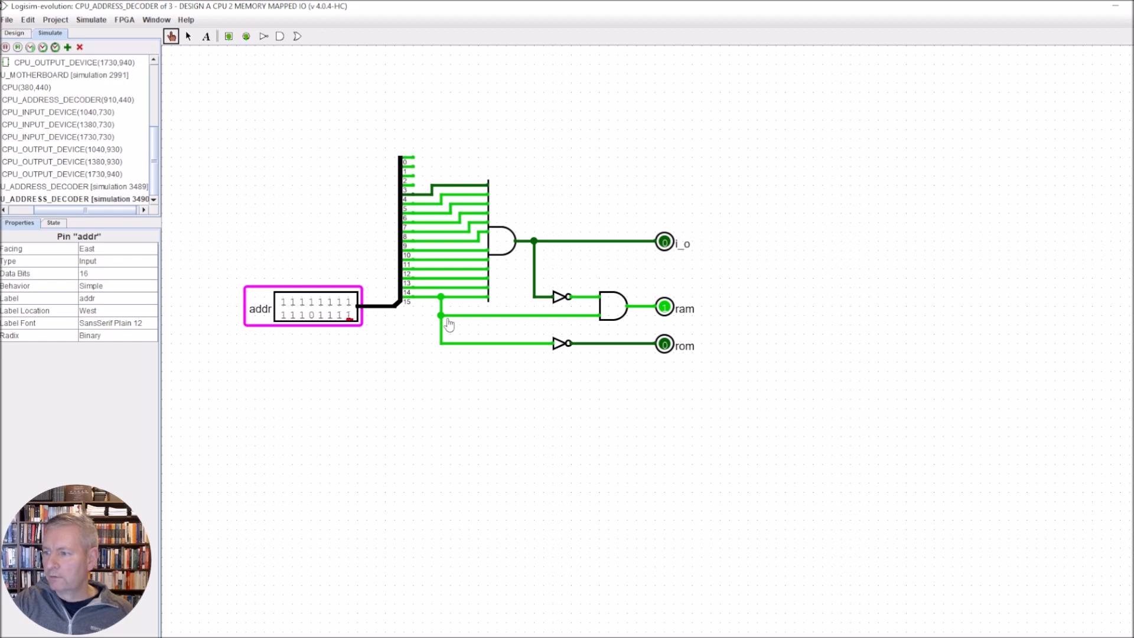
Step: Check the highest RAM address on the addr pin in hexadecimal, and restore its binary radix
left_click(109, 336)
left_click(98, 393)
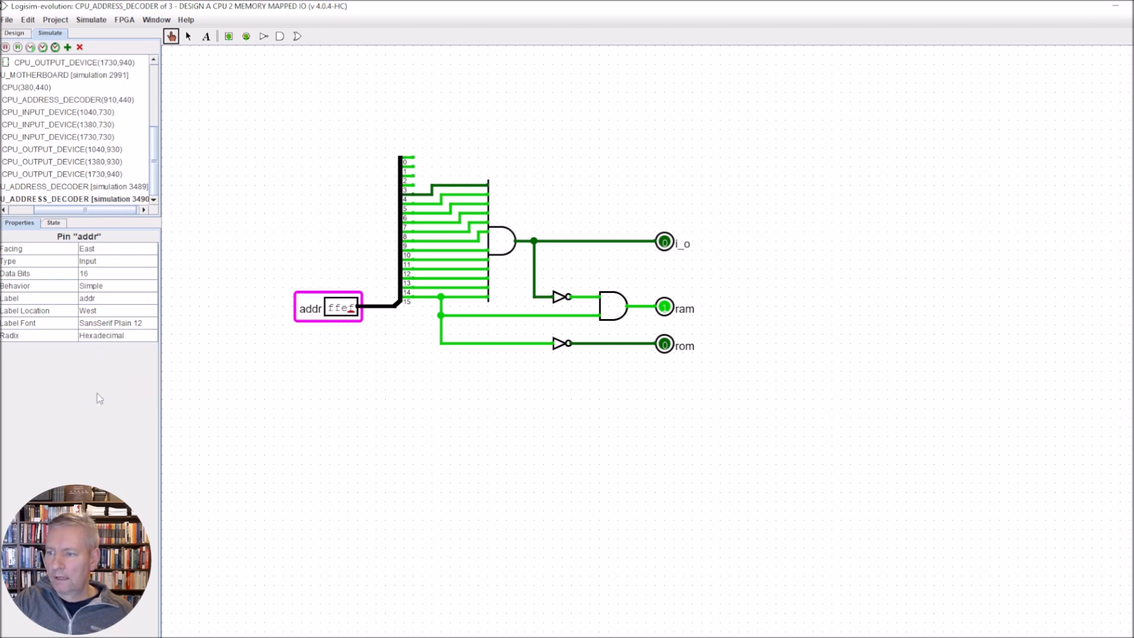
left_click(116, 336)
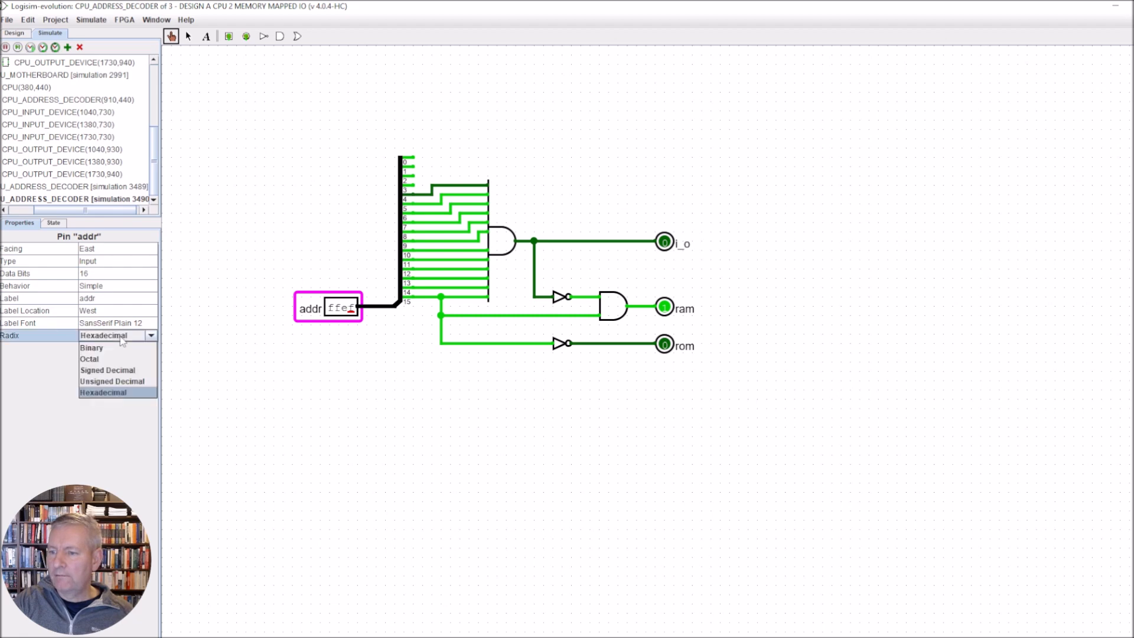
left_click(114, 351)
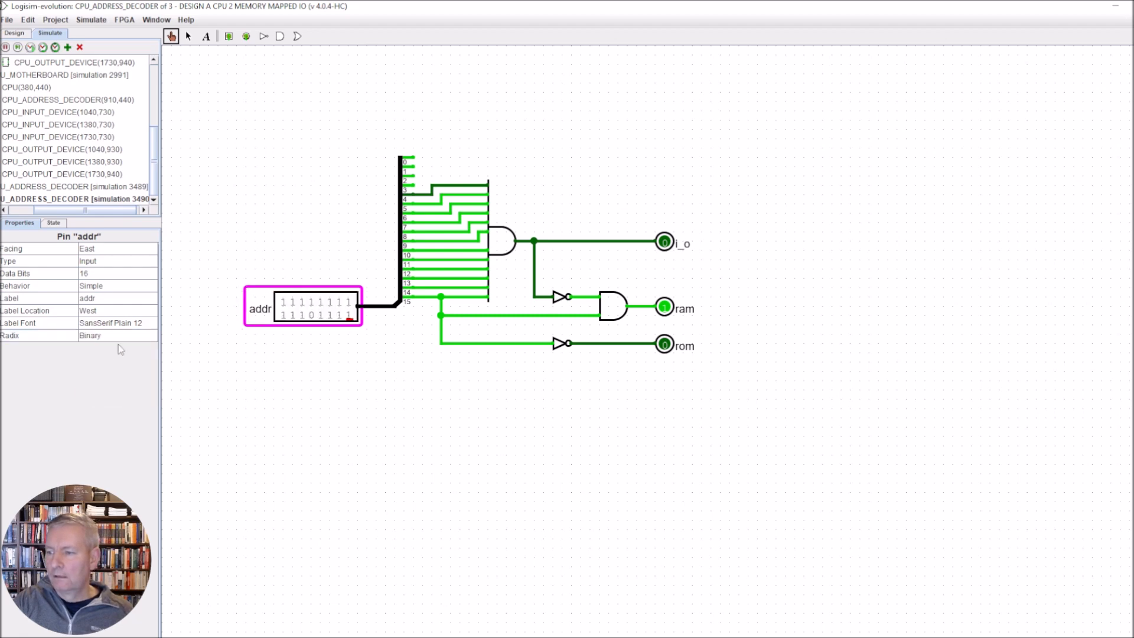
left_click(312, 319)
left_click(321, 319)
left_click(330, 319)
left_click(339, 319)
left_click(347, 317)
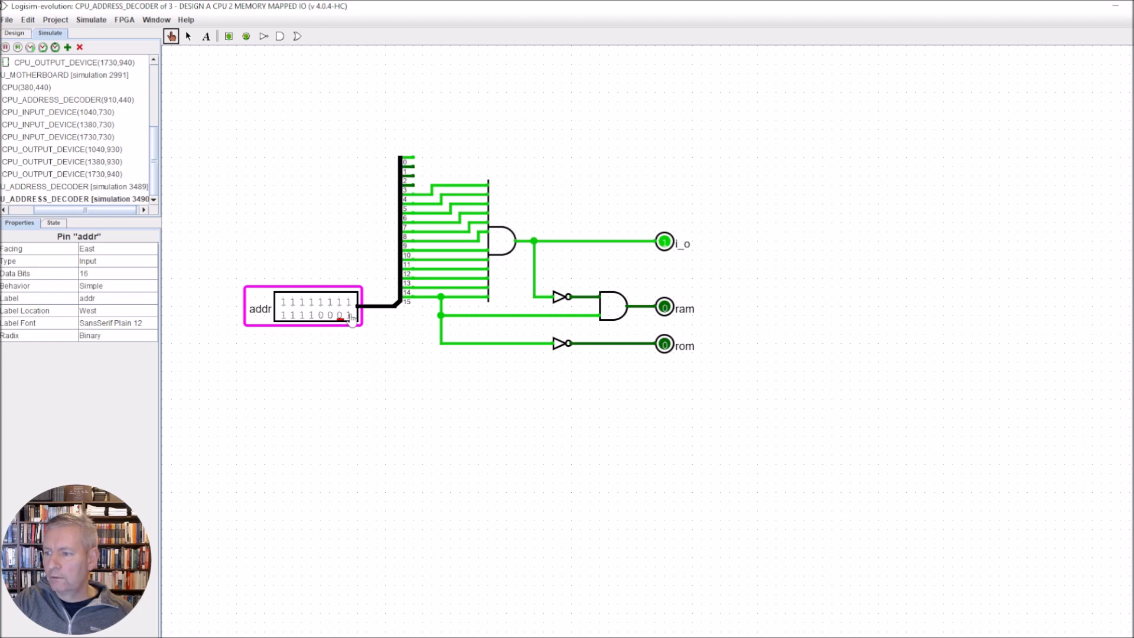
Step: Check the first I/O address on the addr pin in hexadecimal, and return its radix to binary
left_click(127, 336)
left_click(101, 393)
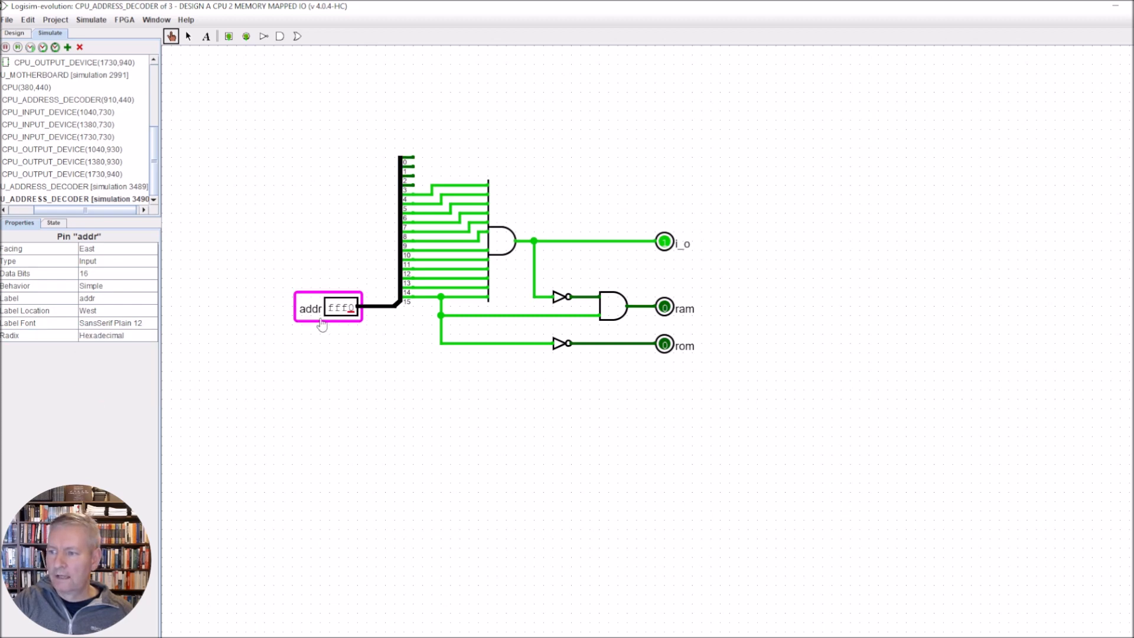
left_click(127, 336)
left_click(92, 348)
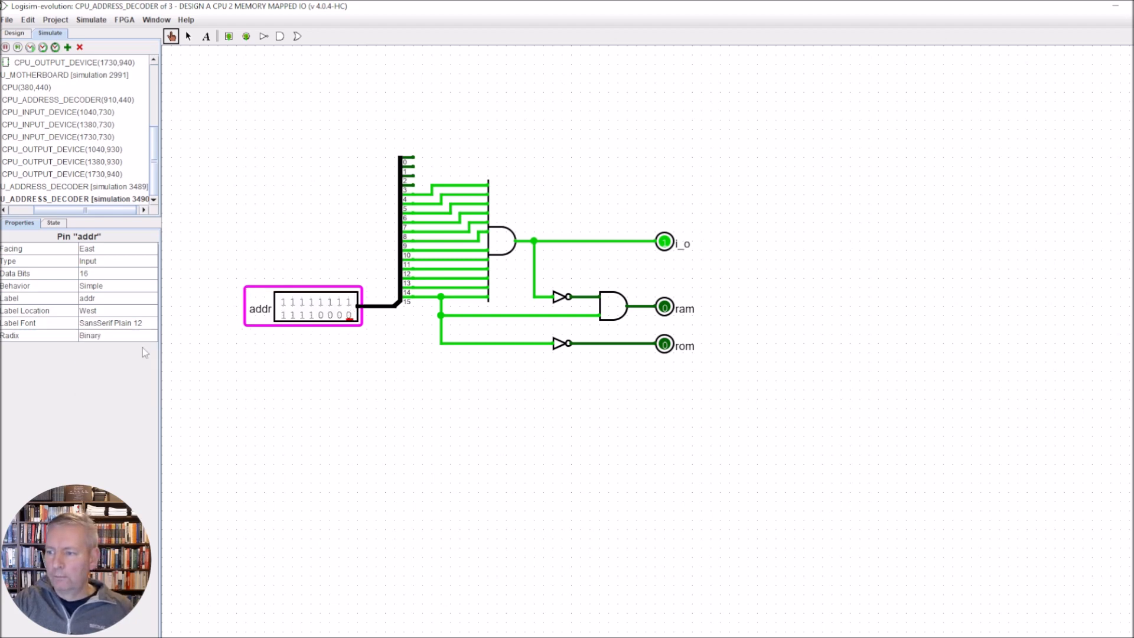
left_click(321, 316)
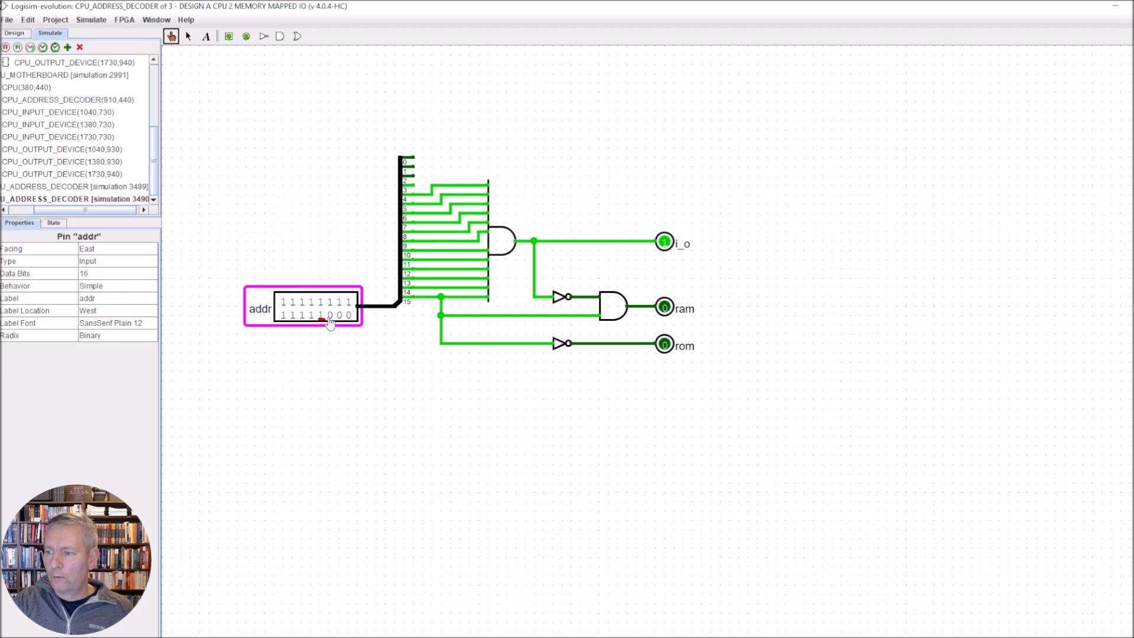
left_click(330, 317)
left_click(339, 316)
left_click(349, 316)
left_click(146, 337)
left_click(103, 392)
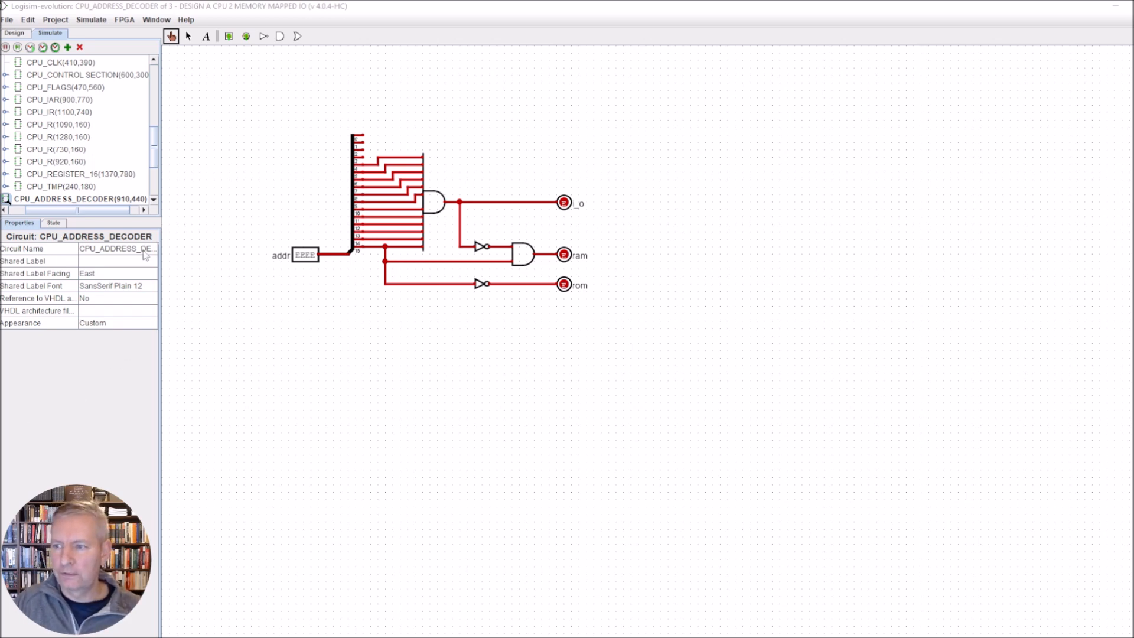
Step: Open the CPU_MOTHERBOARD circuit from the design and view its whole layout
left_click(22, 33)
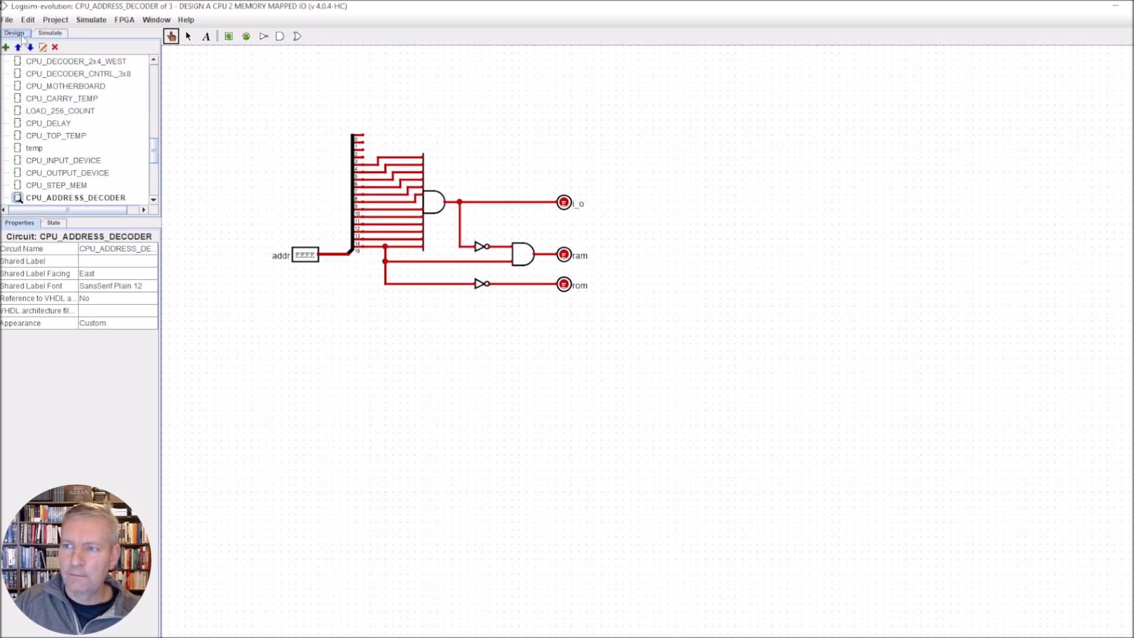
left_click_drag(156, 155, 154, 144)
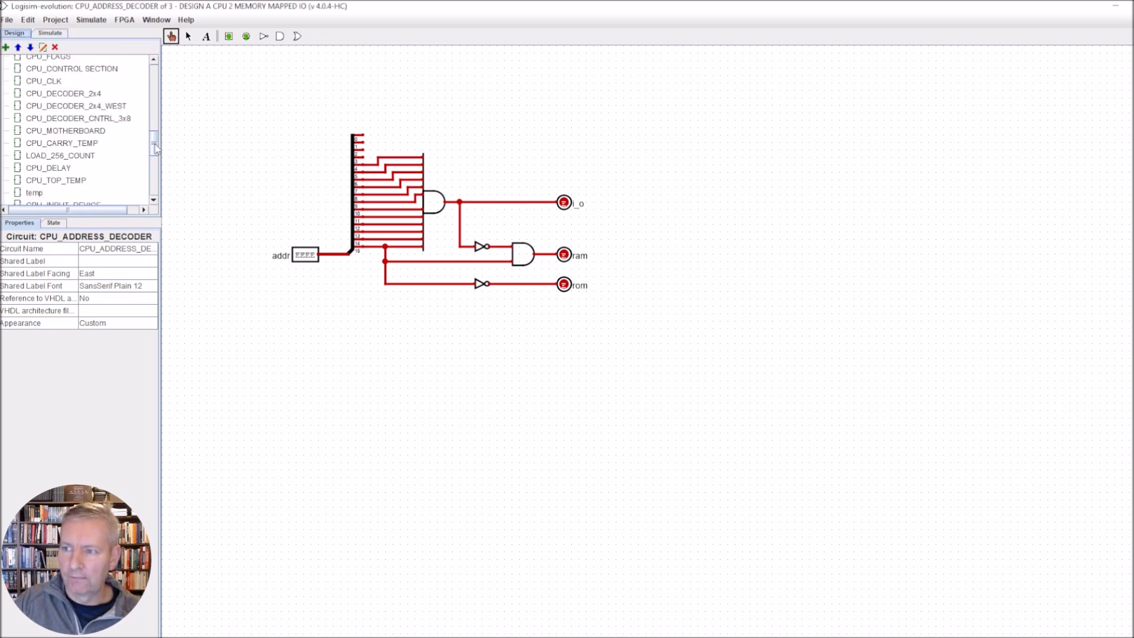
left_click(76, 131)
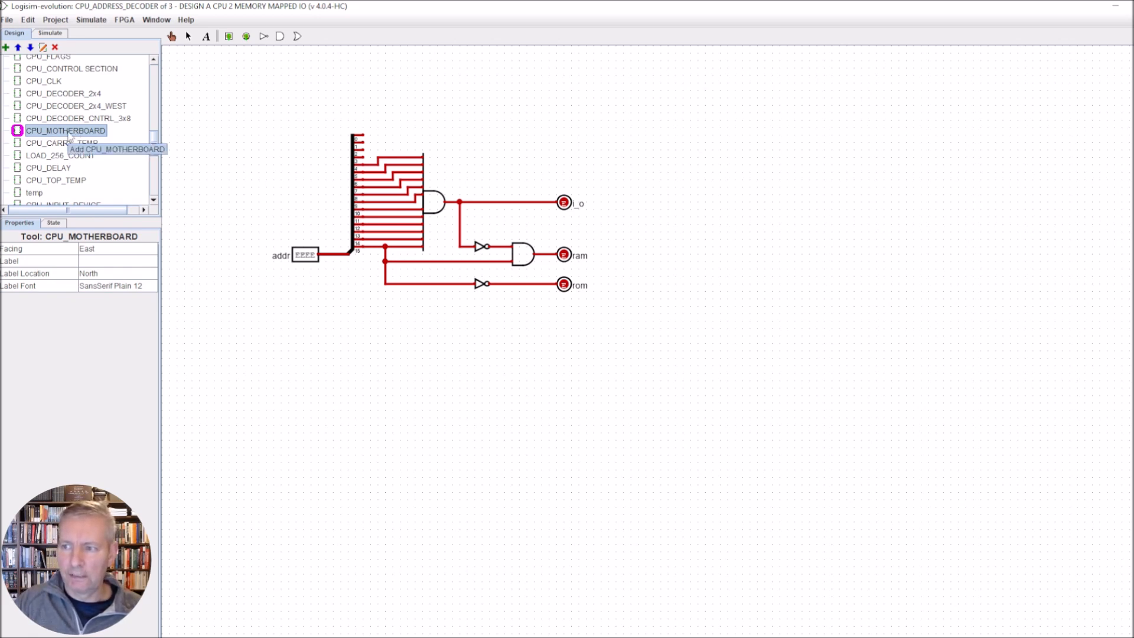
double_click(69, 135)
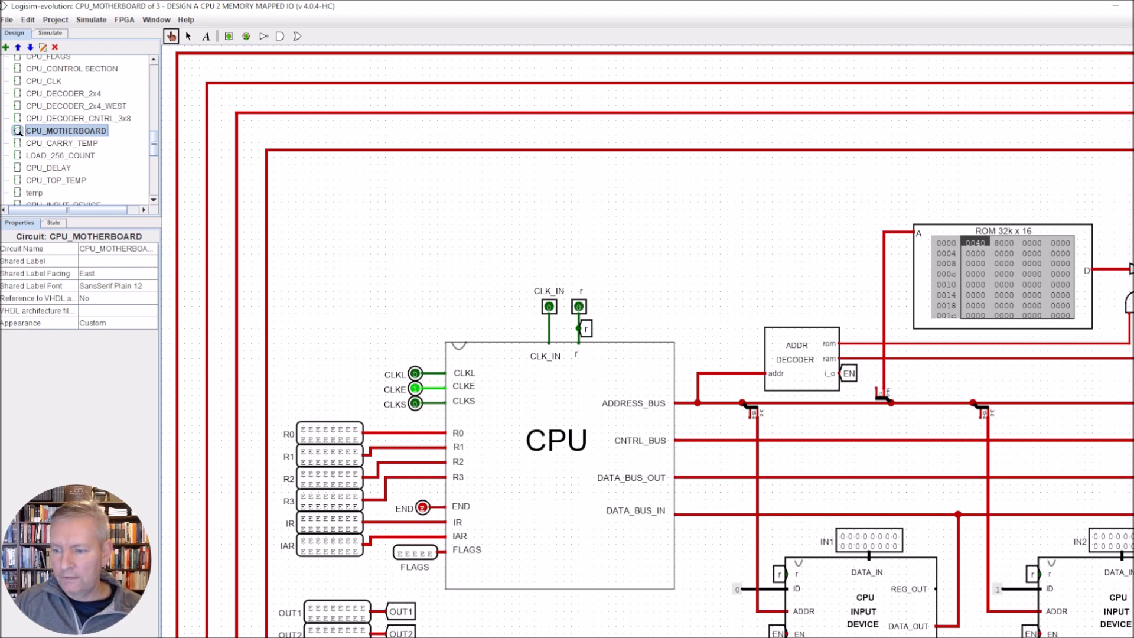
key("ctrl+minus")
key("ctrl+minus")
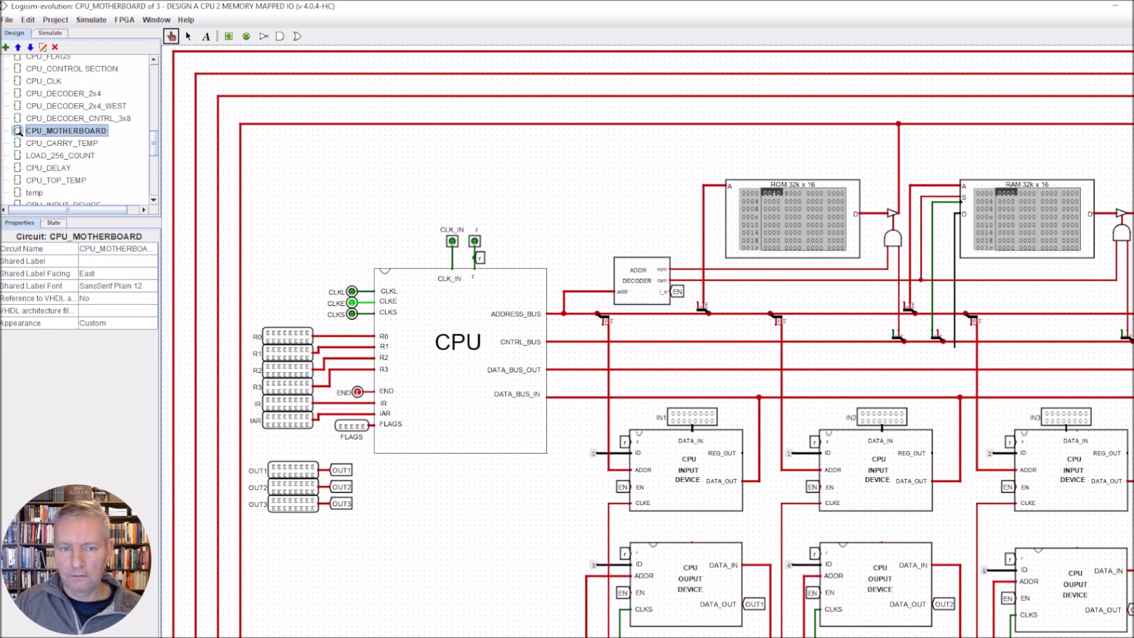
key("ctrl+minus")
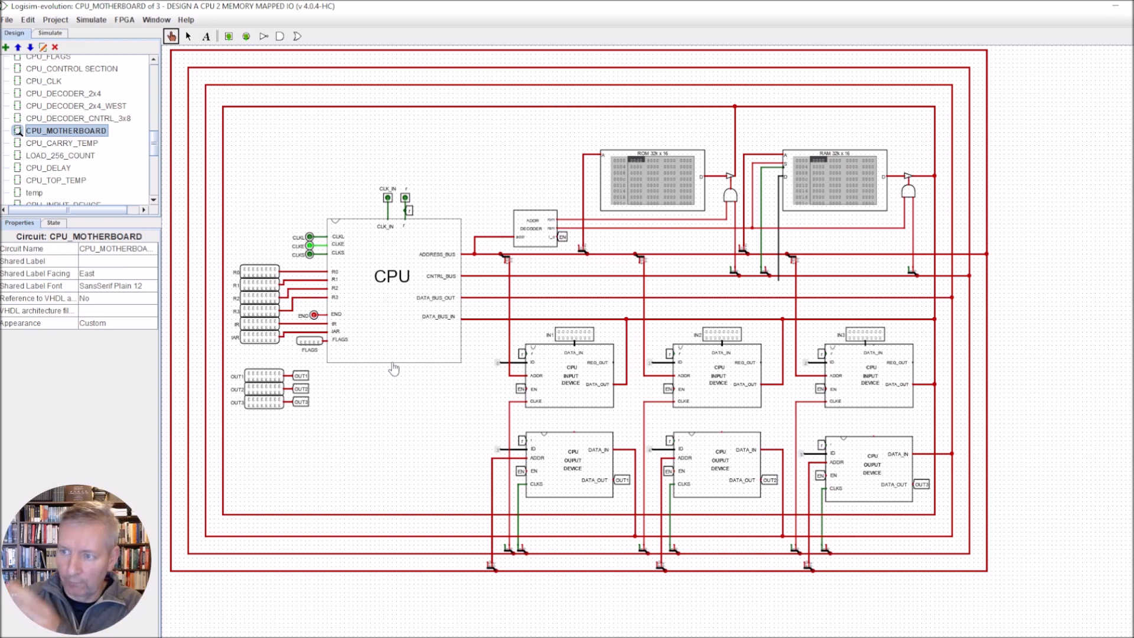
Step: Open the CPU_USER PANEL circuit and enlarge it for a readable view
left_click_drag(154, 144, 153, 173)
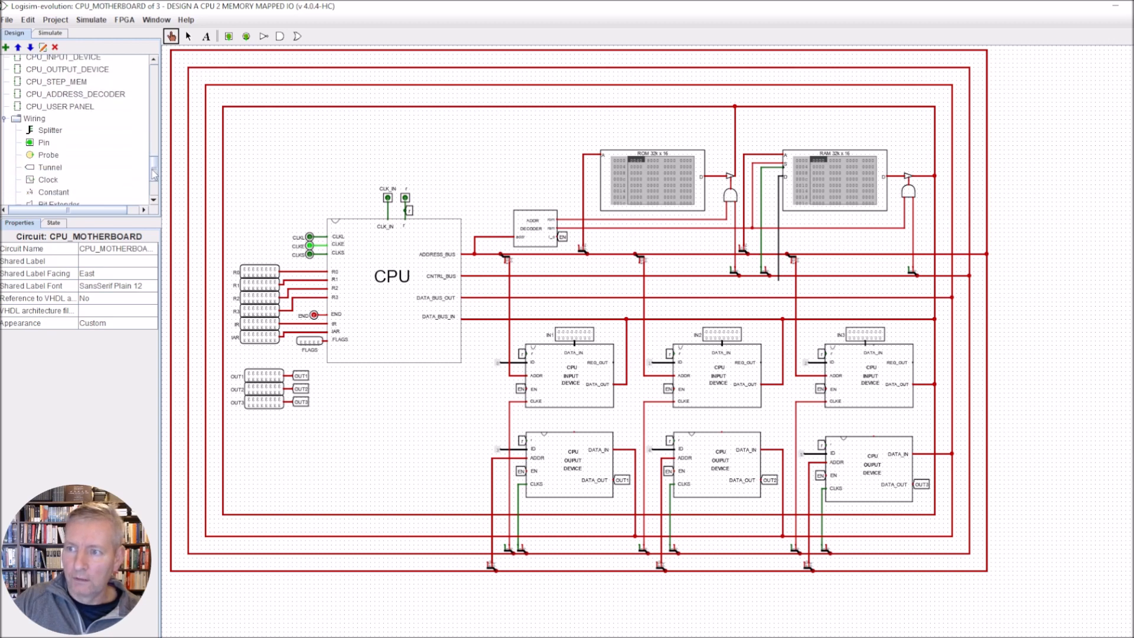
double_click(58, 108)
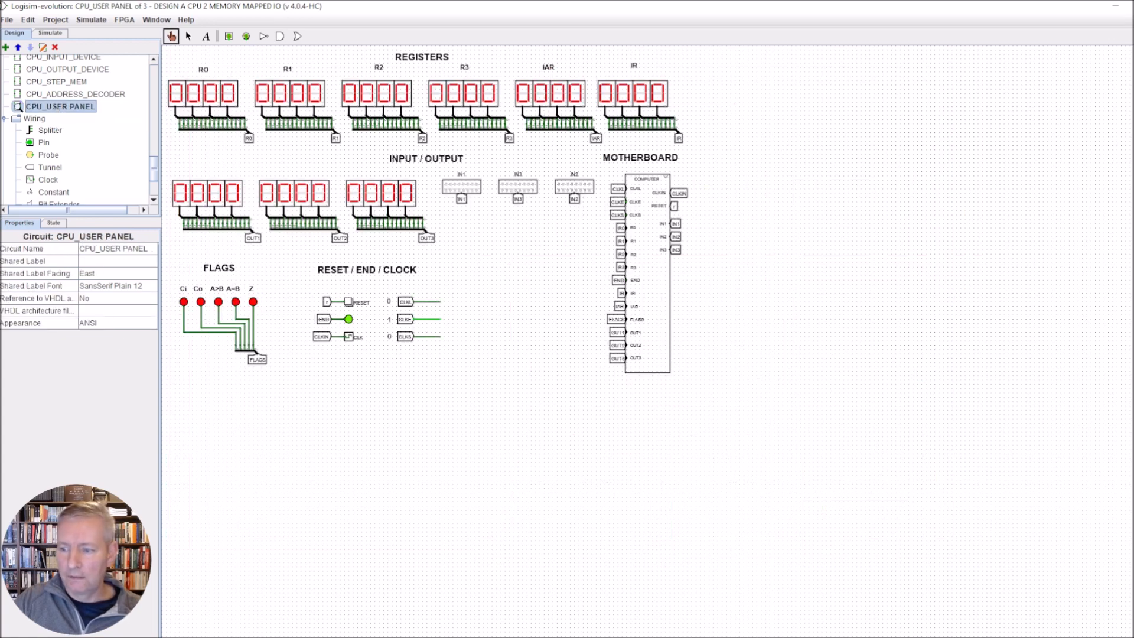
key("ctrl+plus")
key("ctrl+plus")
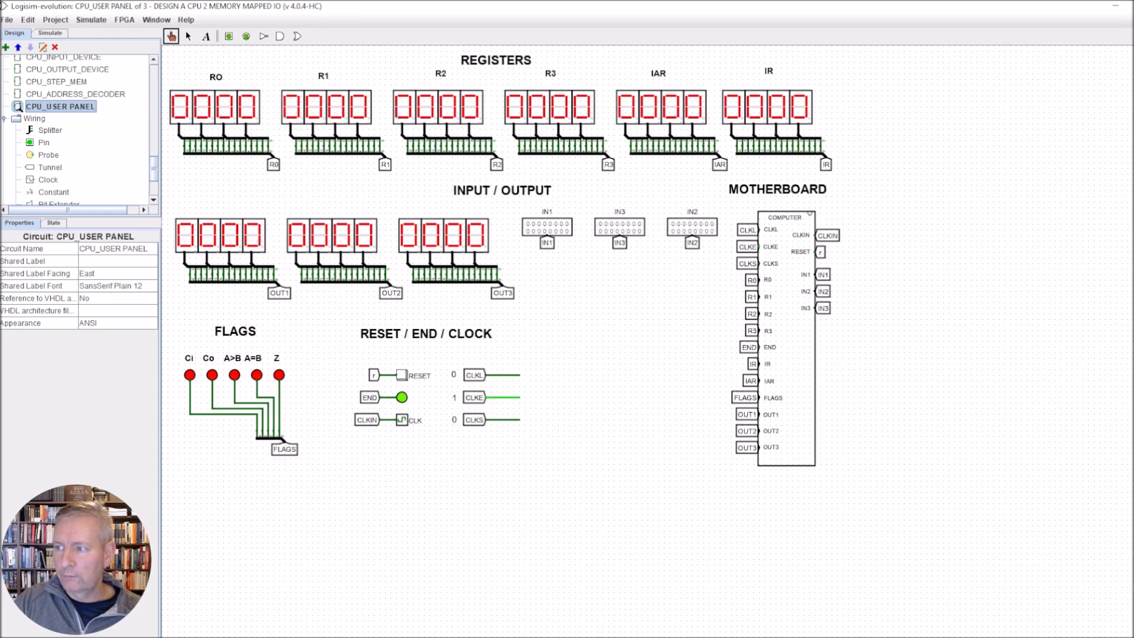
key("ctrl+plus")
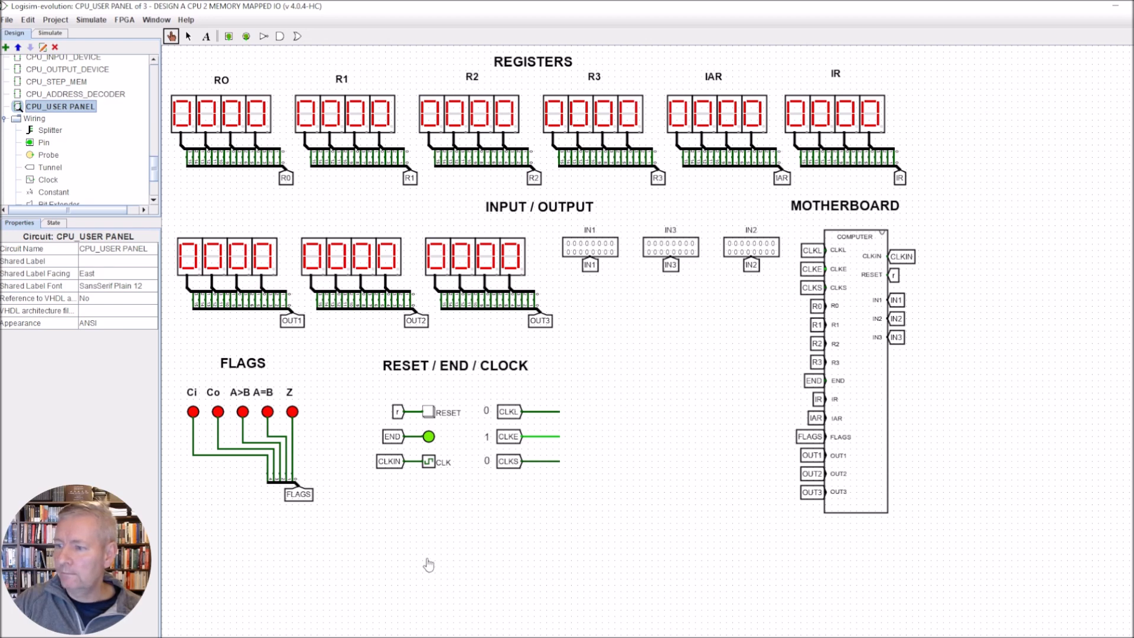
Step: Open the CPU_MOTHERBOARD circuit from the COMPUTER component on the user panel and view the CPU and I/O device area
right_click(859, 337)
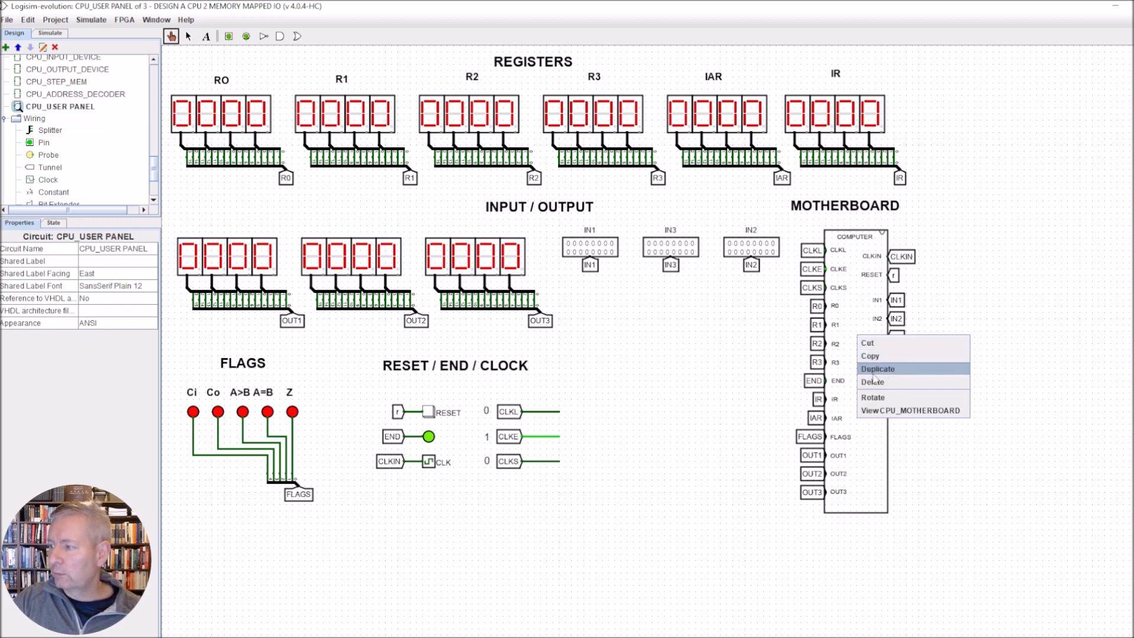
left_click(879, 412)
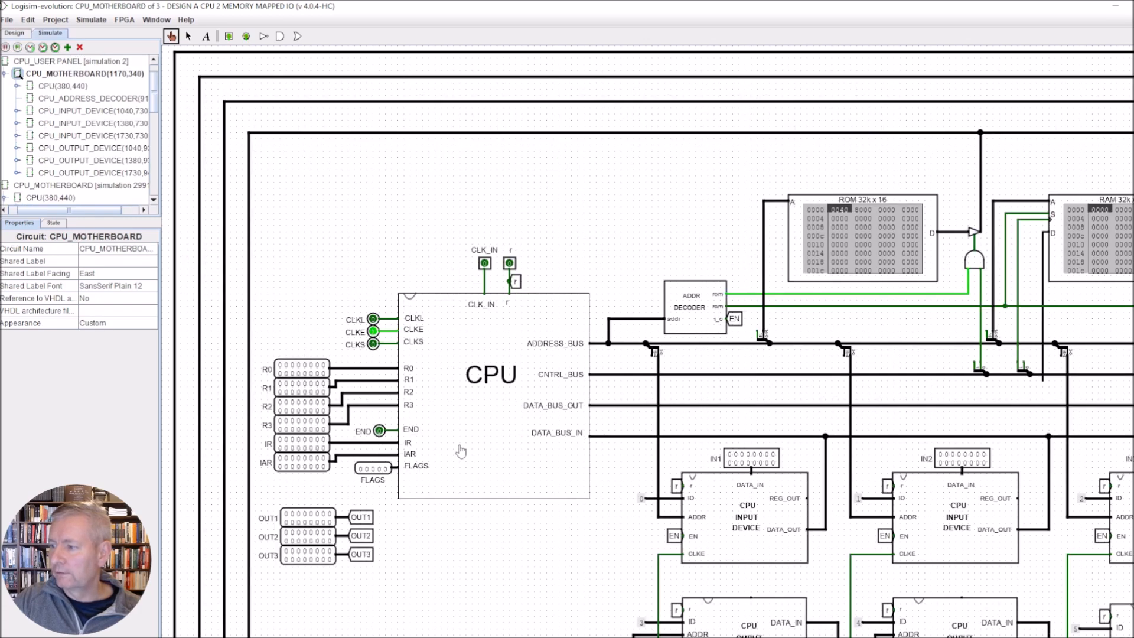
scroll(542, 494, "down", 3)
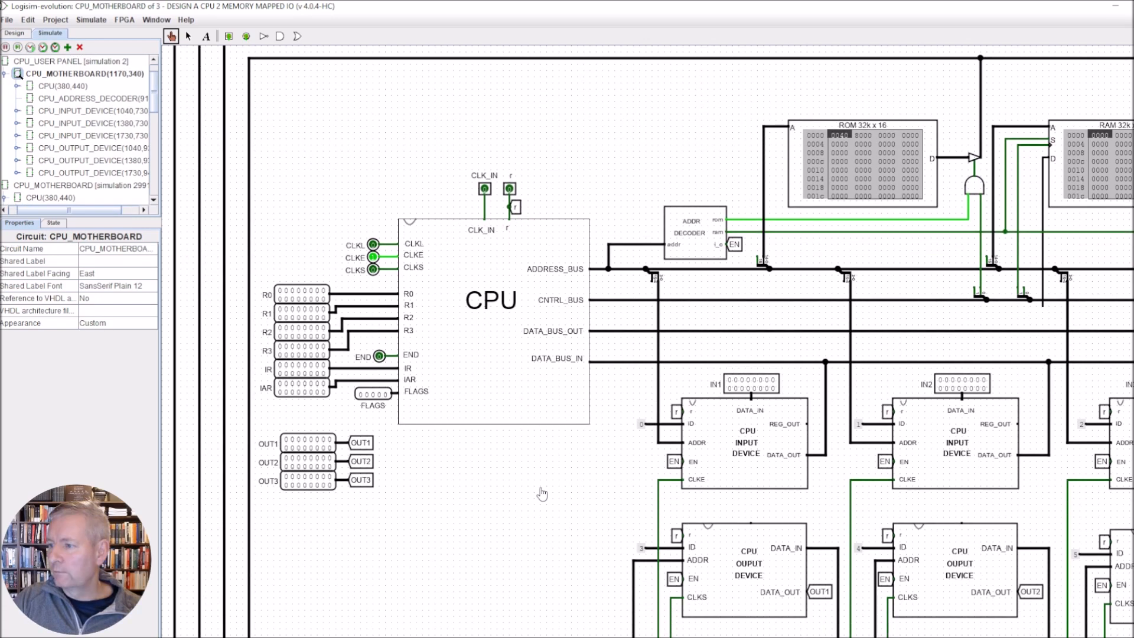
scroll(542, 493, "down", 2)
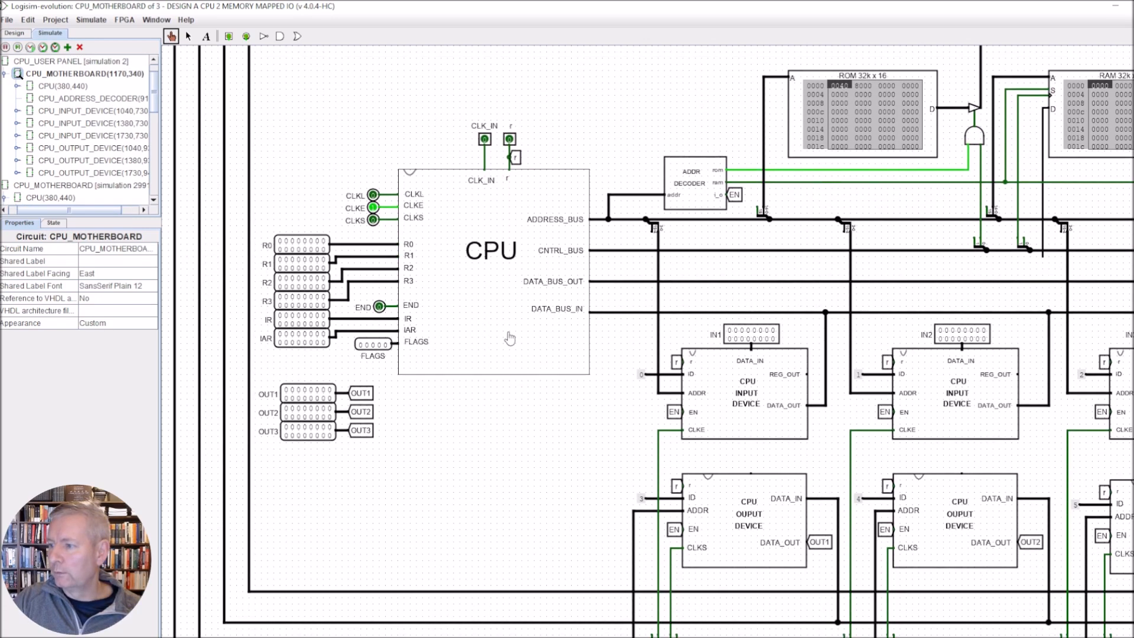
Step: Open the CPU circuit from the motherboard and go into its CPU_CONTROL SECTION subcircuit
right_click(481, 288)
left_click(506, 358)
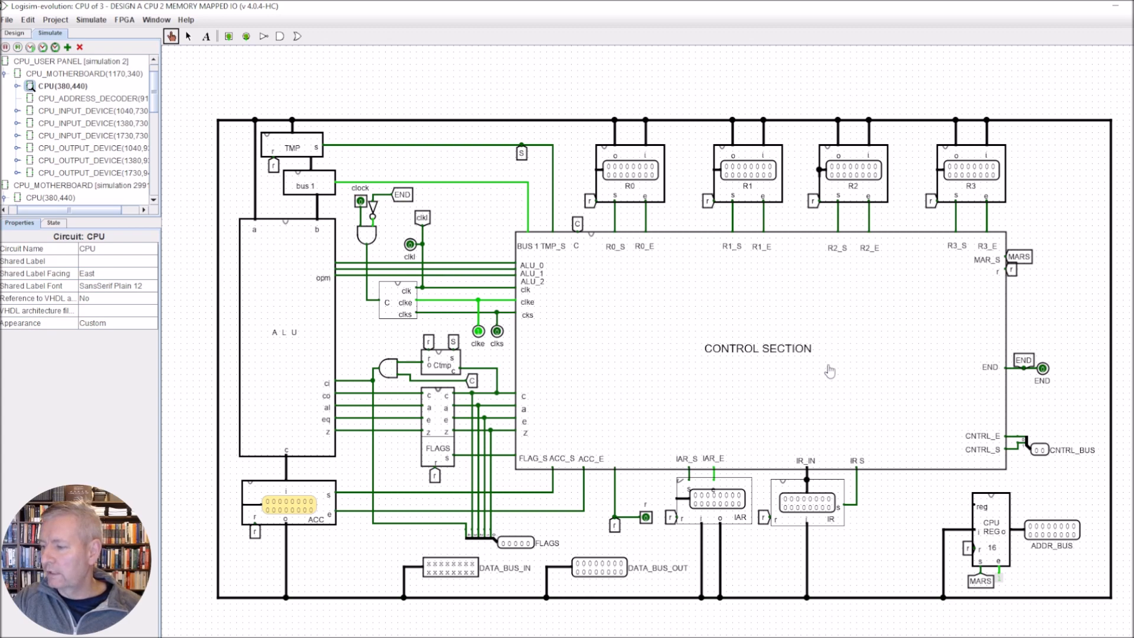
right_click(721, 315)
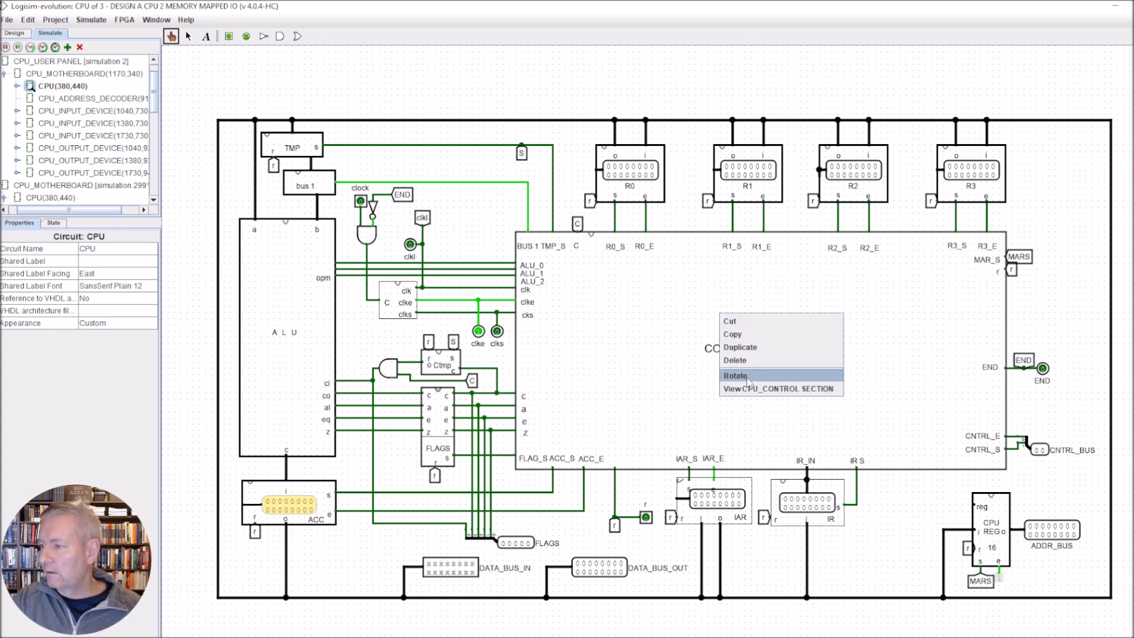
left_click(747, 389)
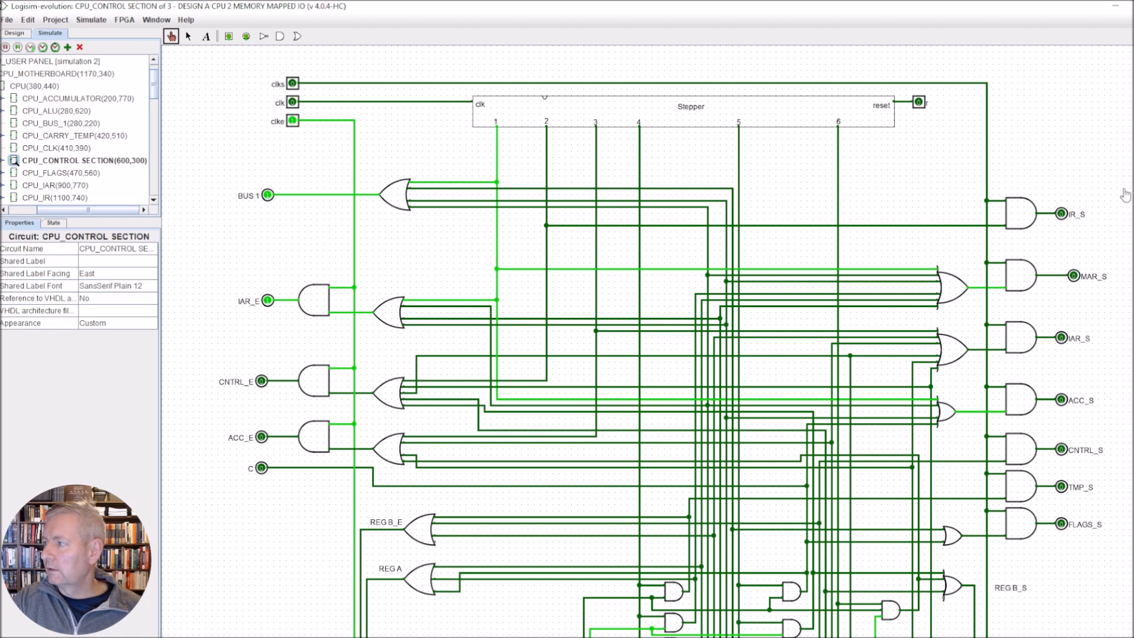
Step: Examine the control section logic, from the instruction decoder and register select gates to the CNTRL_E and CNTRL_S outputs
scroll(650, 341, "down", 10)
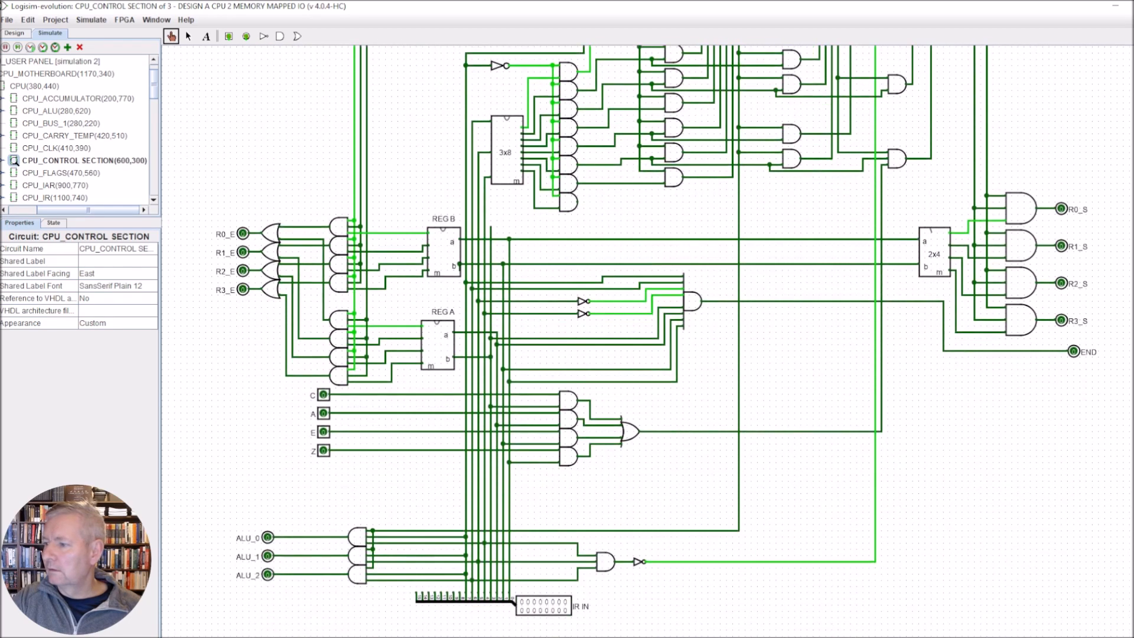
scroll(650, 341, "down", 1)
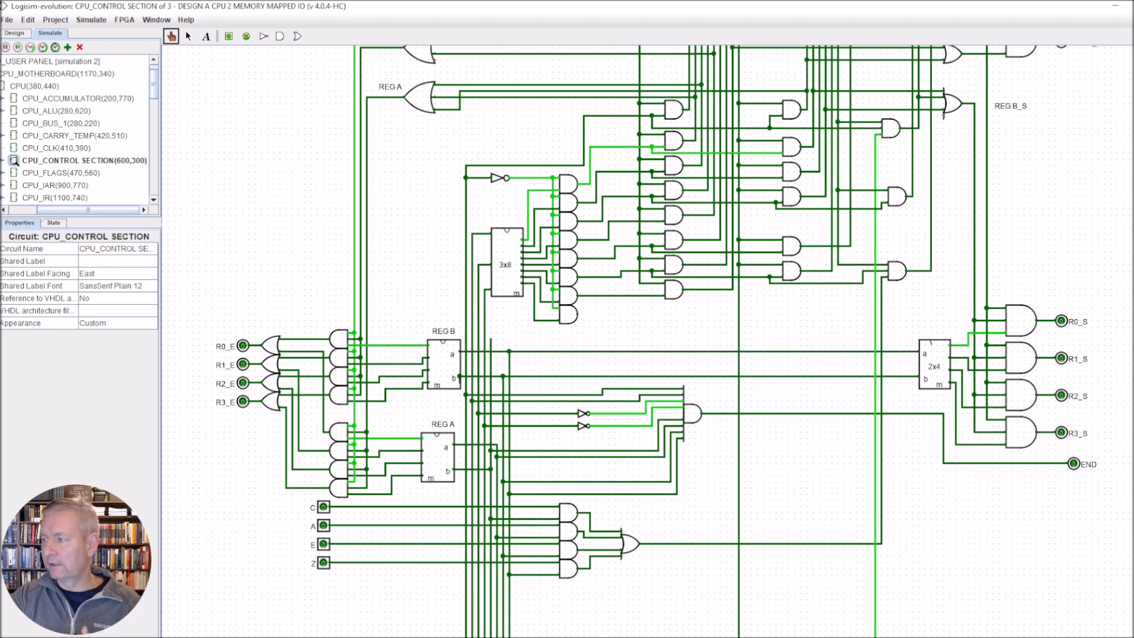
scroll(650, 340, "down", 2)
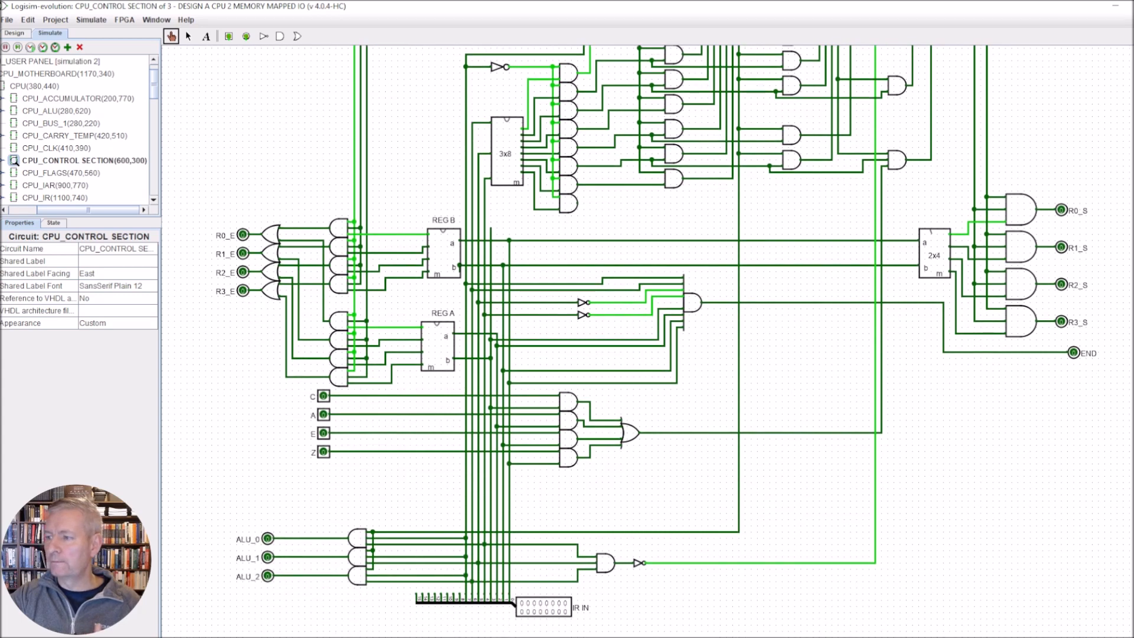
scroll(553, 240, "up", 1)
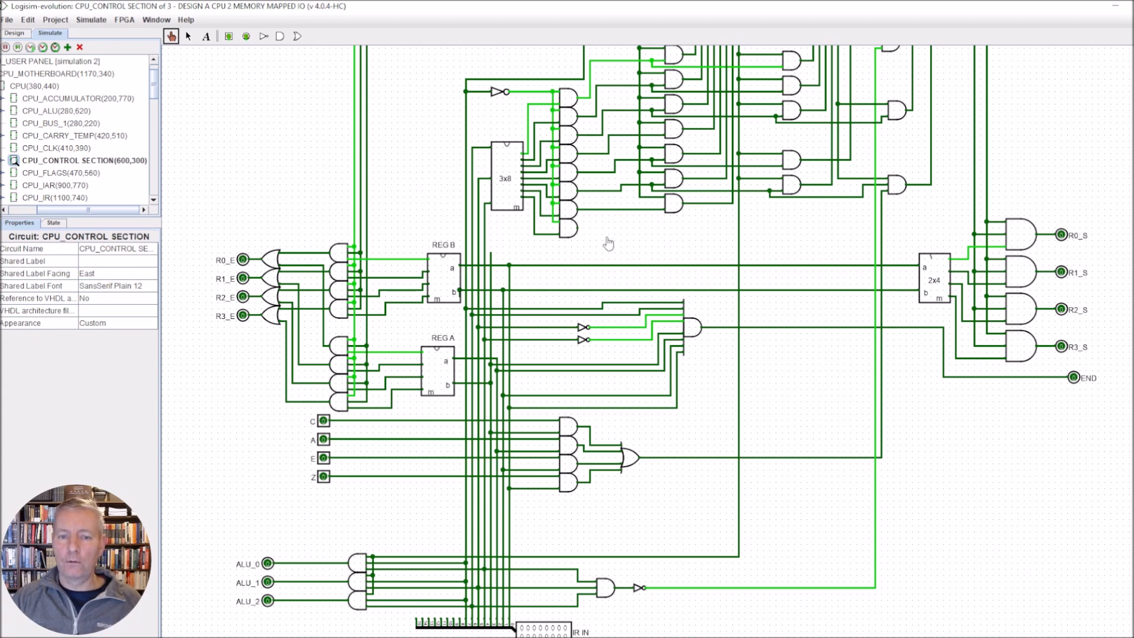
scroll(775, 283, "up", 1)
scroll(775, 282, "up", 10)
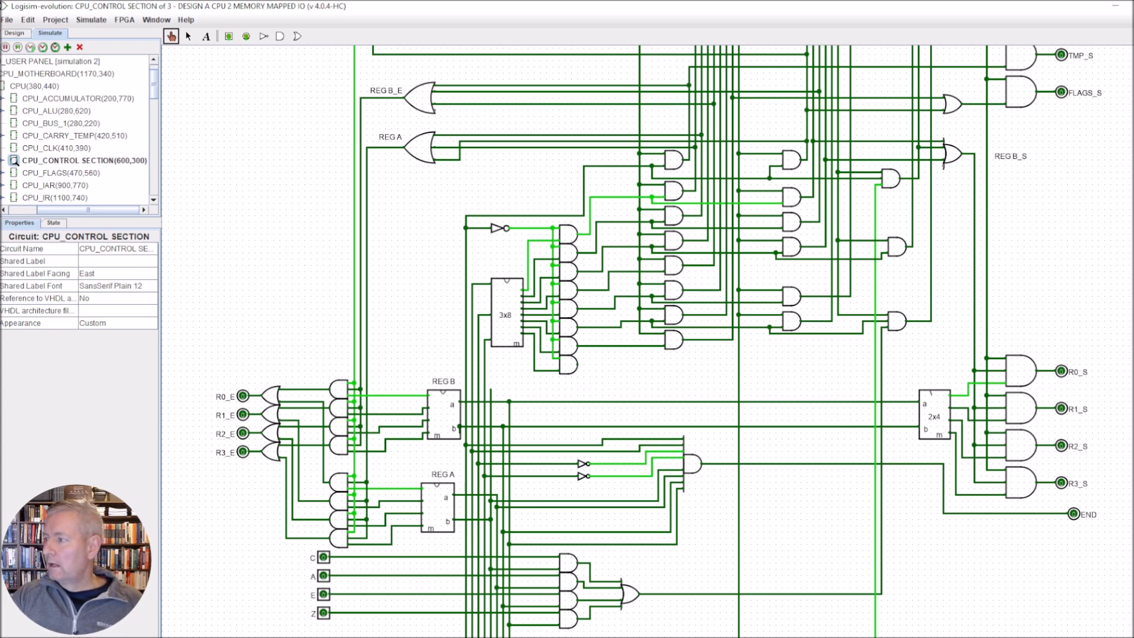
scroll(649, 343, "up", 10)
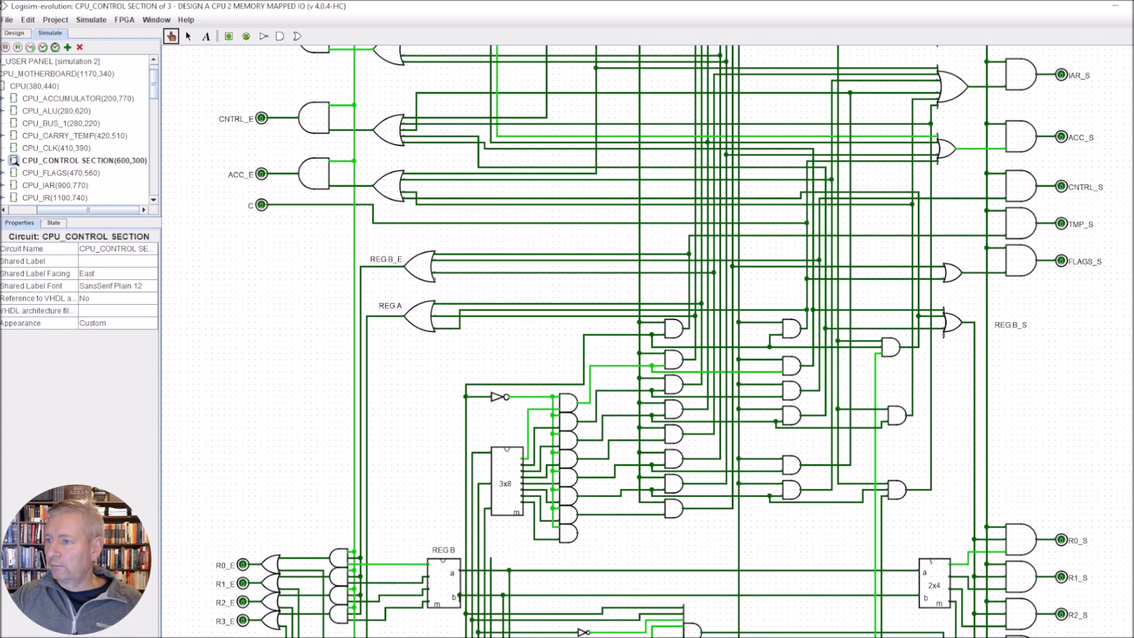
scroll(650, 342, "up", 2)
scroll(650, 342, "down", 4)
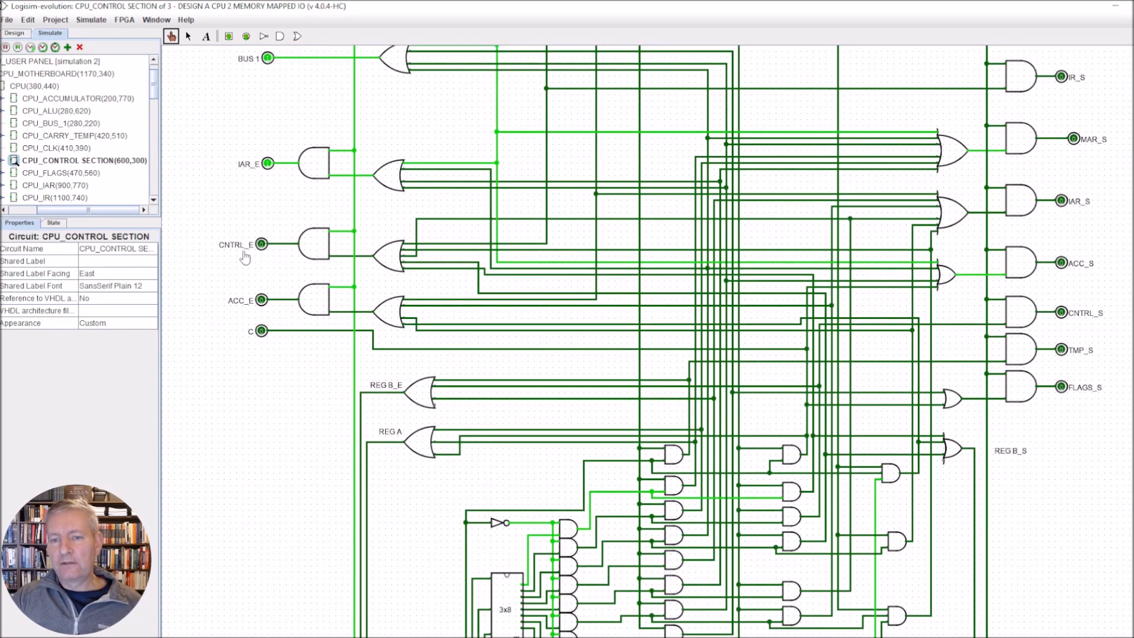
Step: Return to CPU_USER PANEL and open CPU_MOTHERBOARD from its component, showing the whole board with ROM, RAM and I/O devices
left_click(16, 34)
left_click_drag(154, 171, 153, 160)
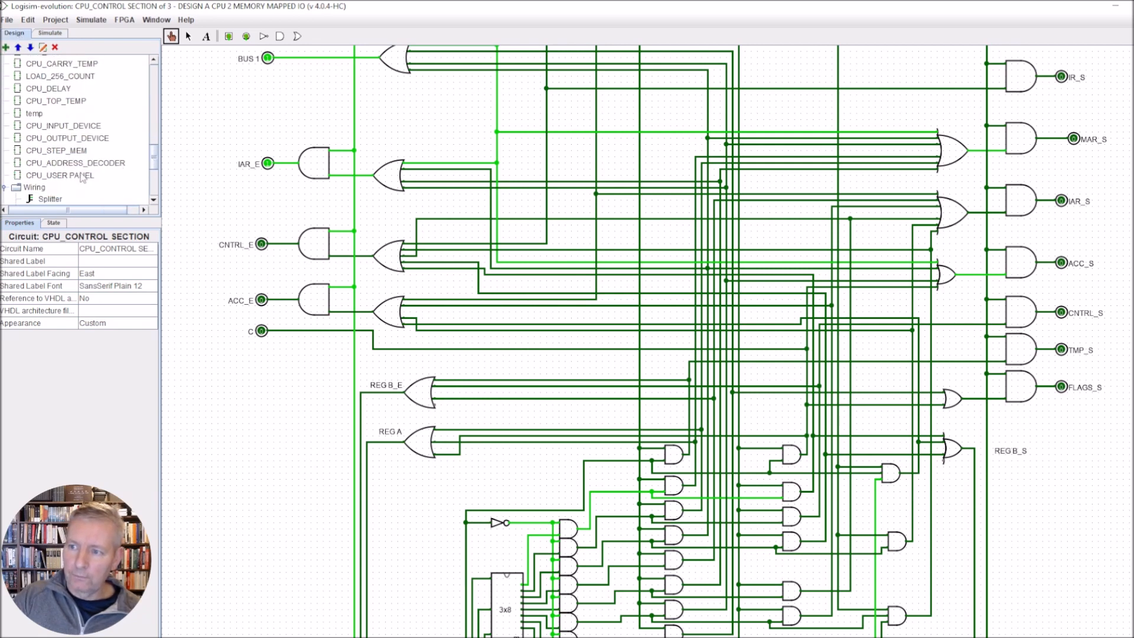
double_click(83, 176)
right_click(859, 338)
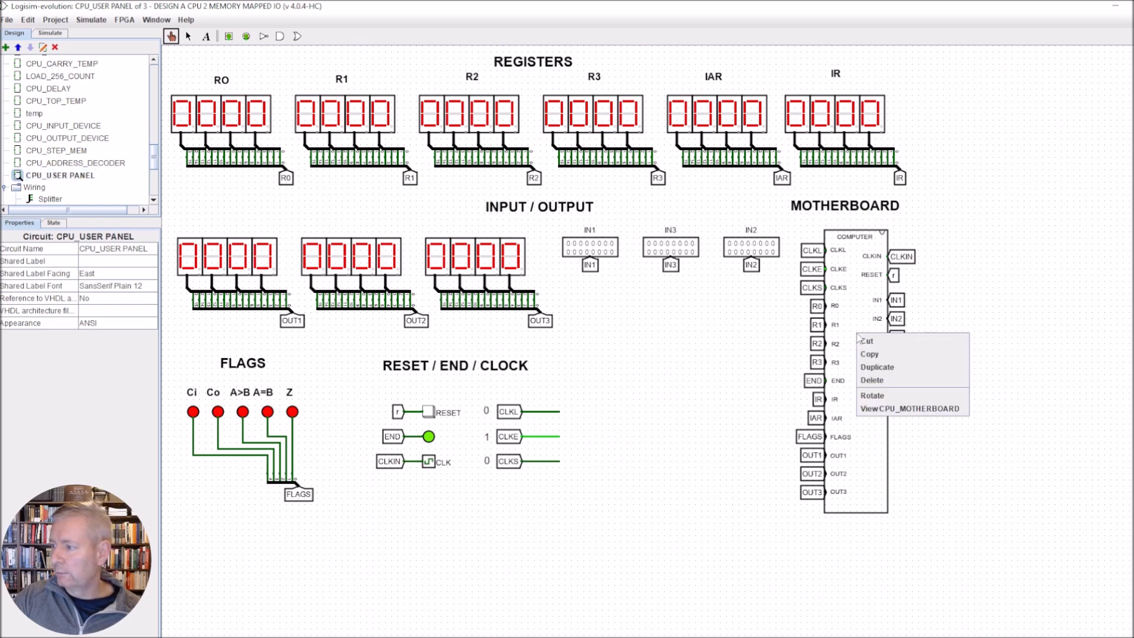
left_click(910, 408)
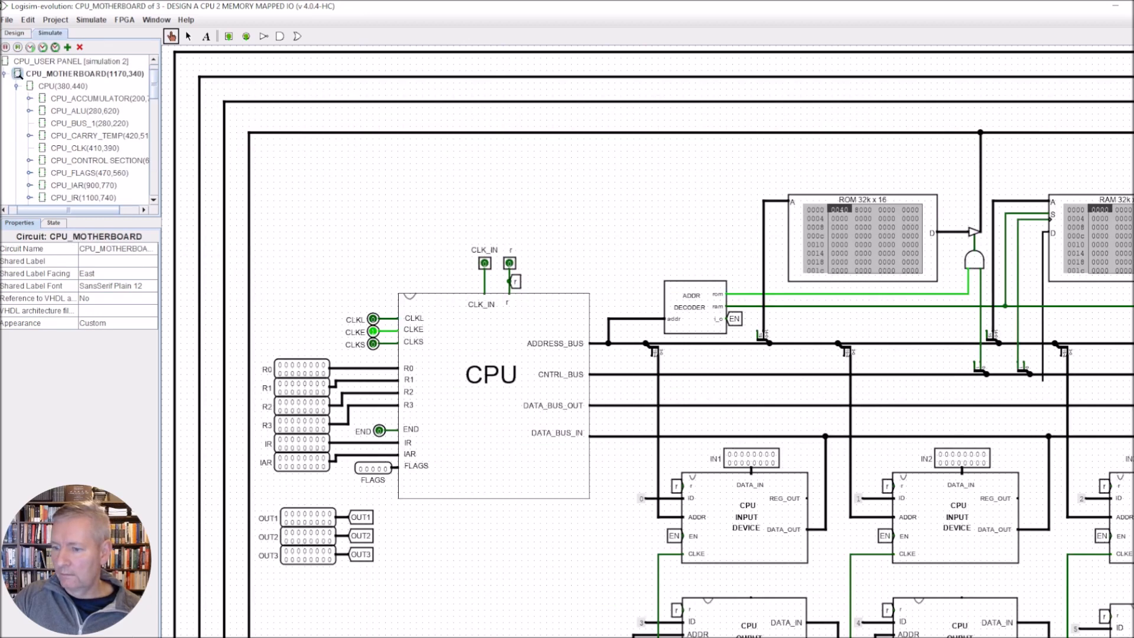
key("ctrl+minus")
key("ctrl+minus")
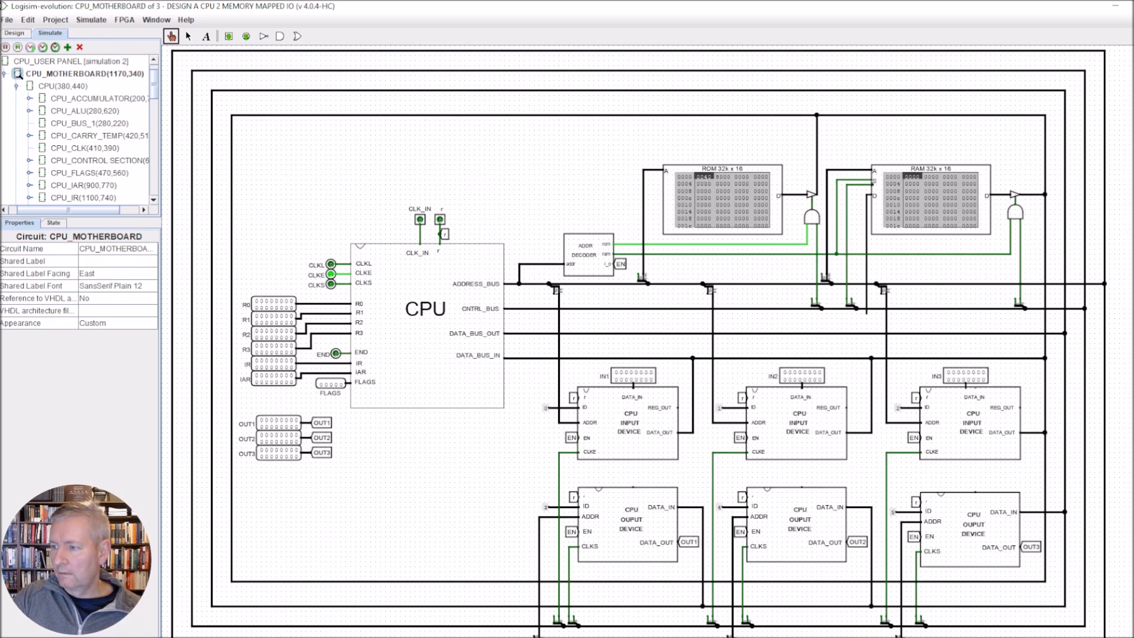
Step: Go into the motherboard's CPU circuit to view CNTRL_BUS, and open the CPU_CONTROL SECTION that drives it
right_click(425, 324)
left_click(444, 397)
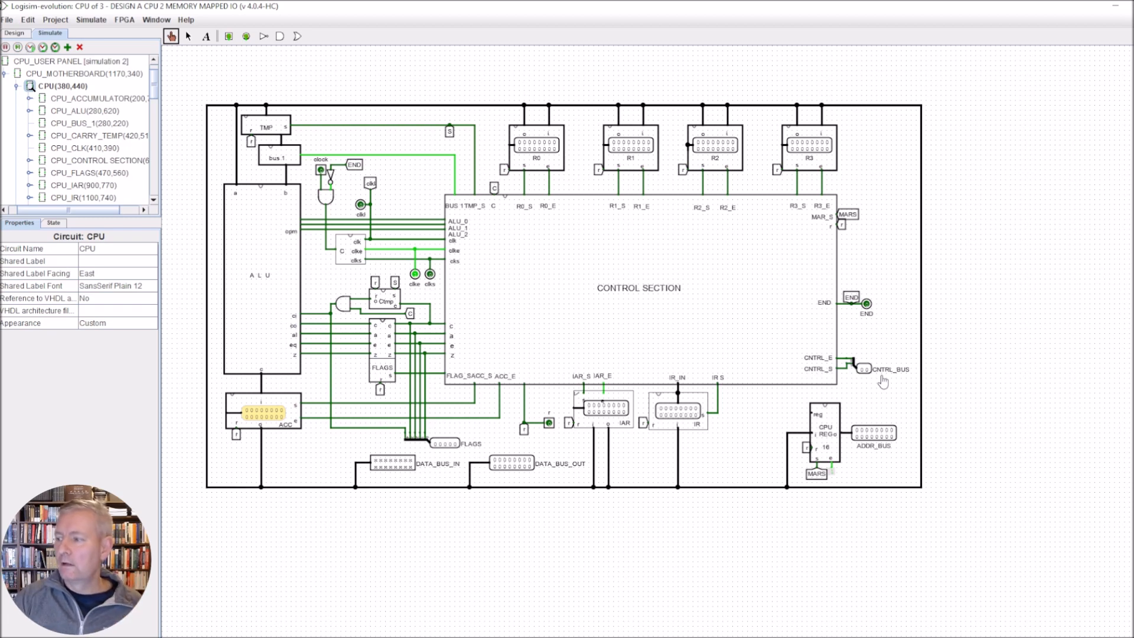
right_click(702, 307)
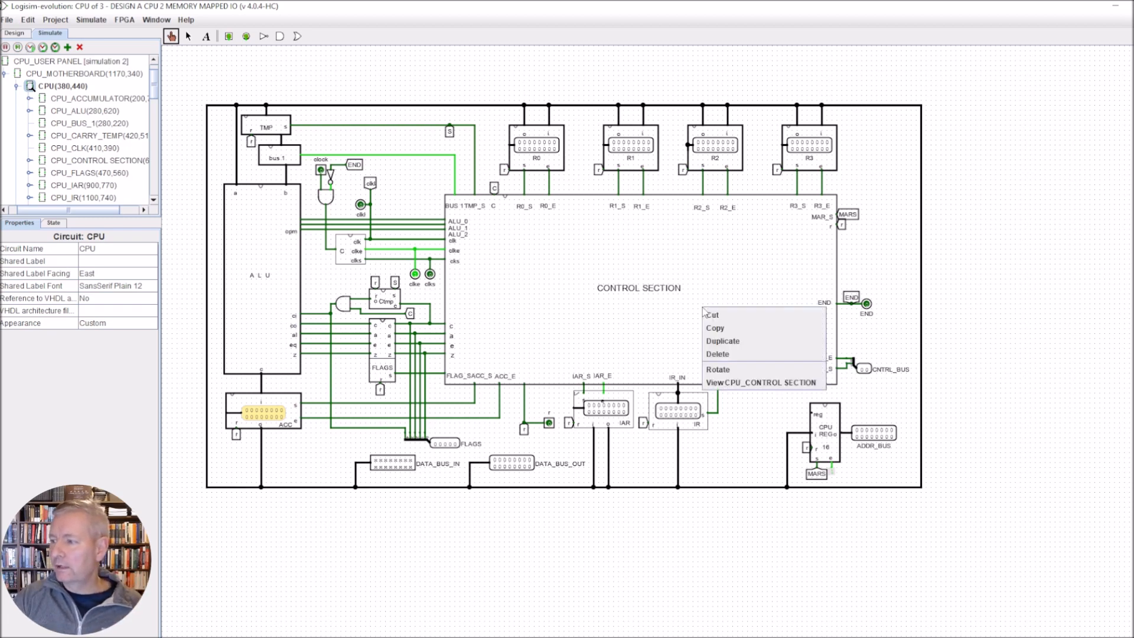
left_click(715, 383)
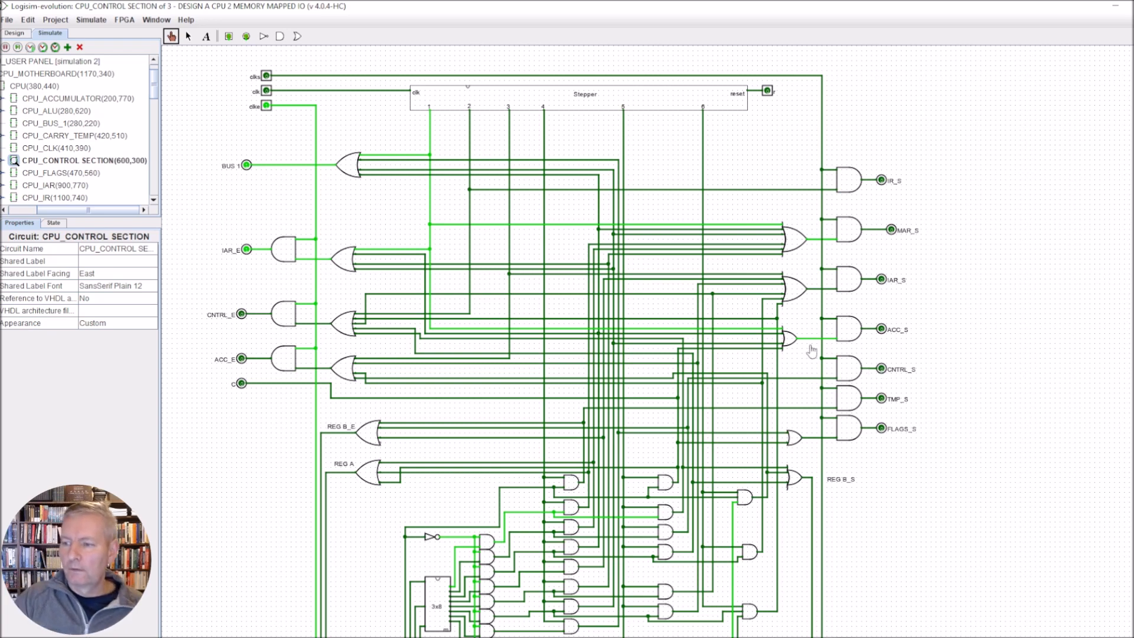
Step: Go back through CPU_USER PANEL and CPU_MOTHERBOARD to the CPU circuit and view its bus connections
left_click(18, 33)
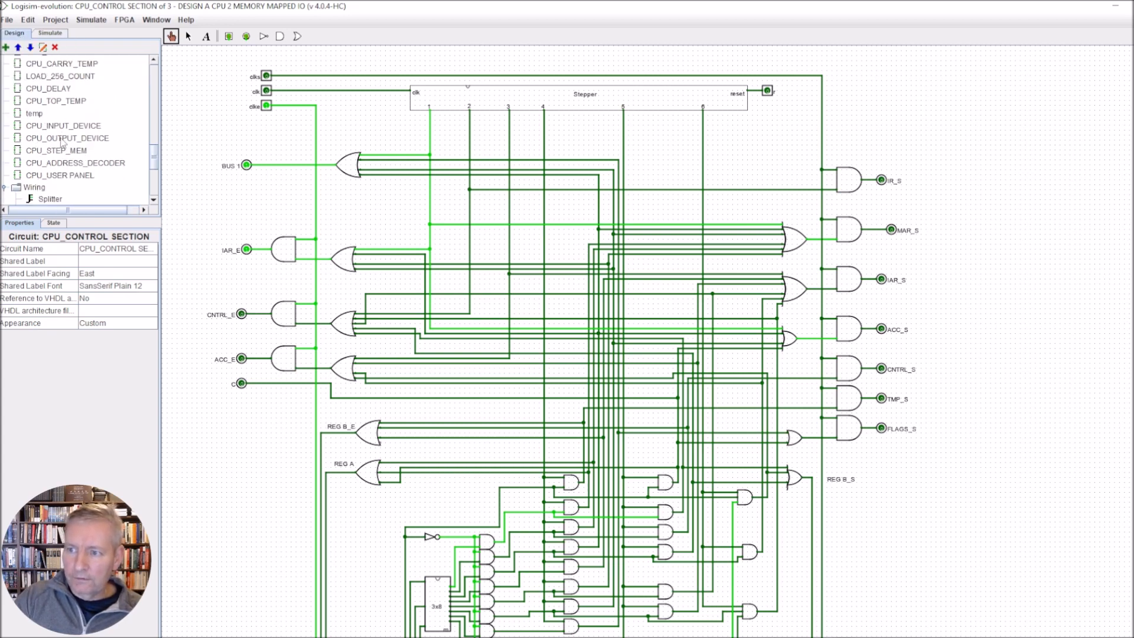
double_click(53, 176)
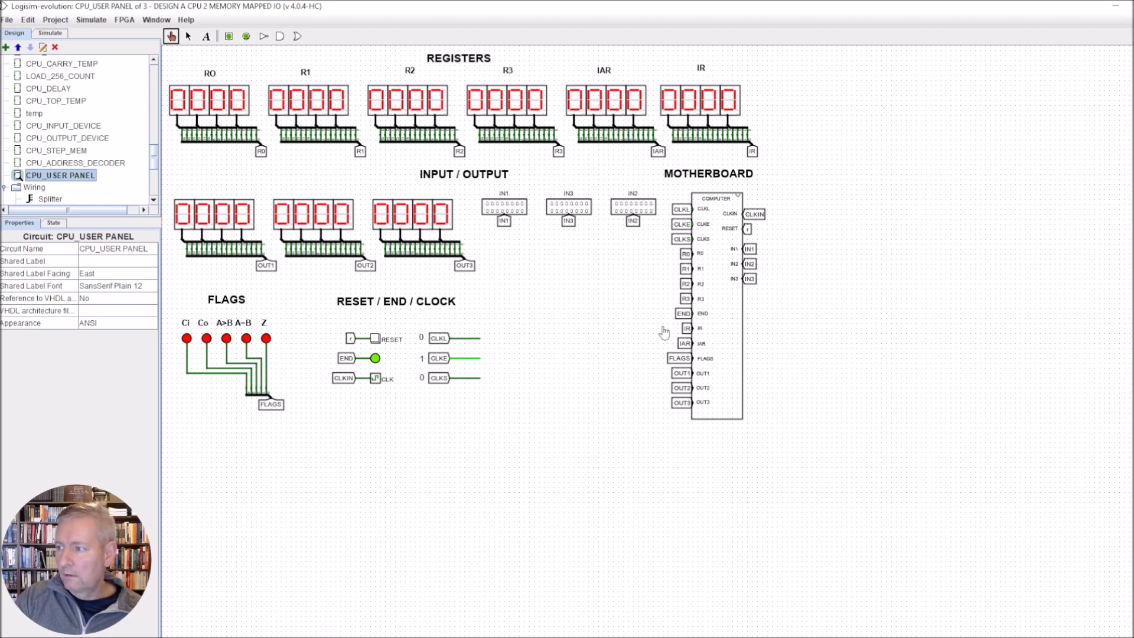
right_click(709, 304)
left_click(730, 378)
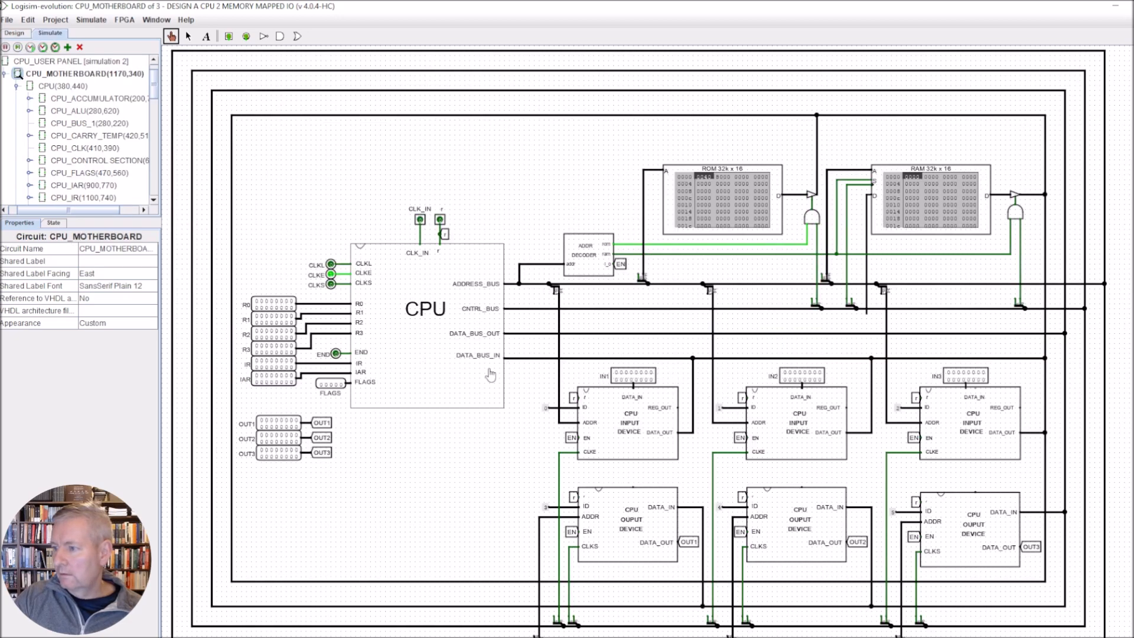
right_click(399, 344)
left_click(426, 418)
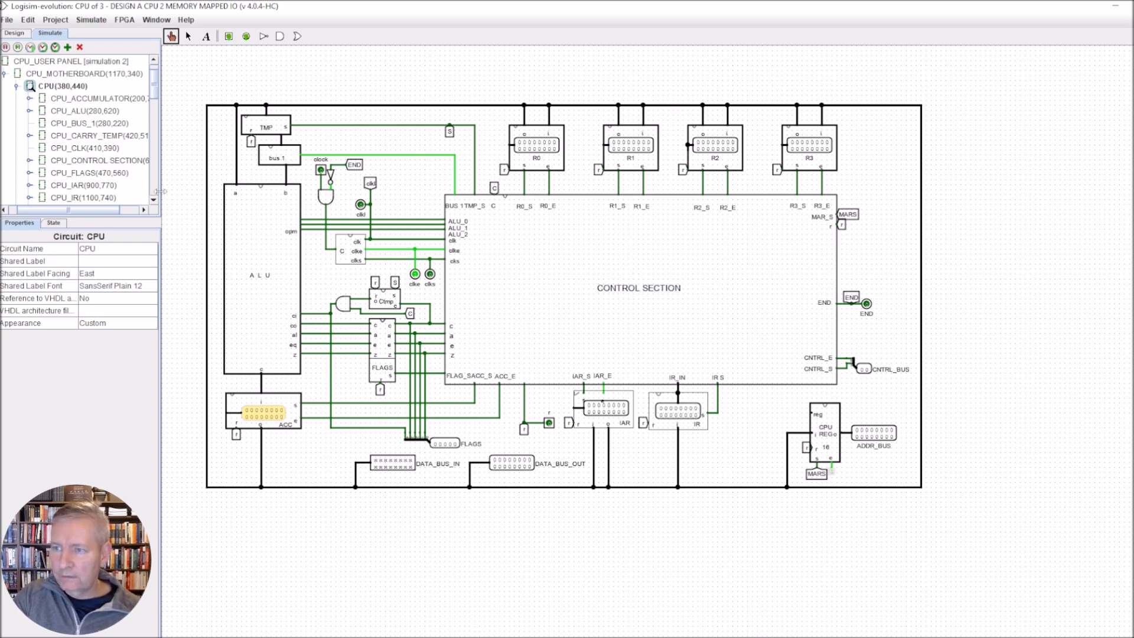
Step: Leave the CPU circuit for CPU_USER PANEL and view the CPU_MOTHERBOARD layout from there
left_click(16, 35)
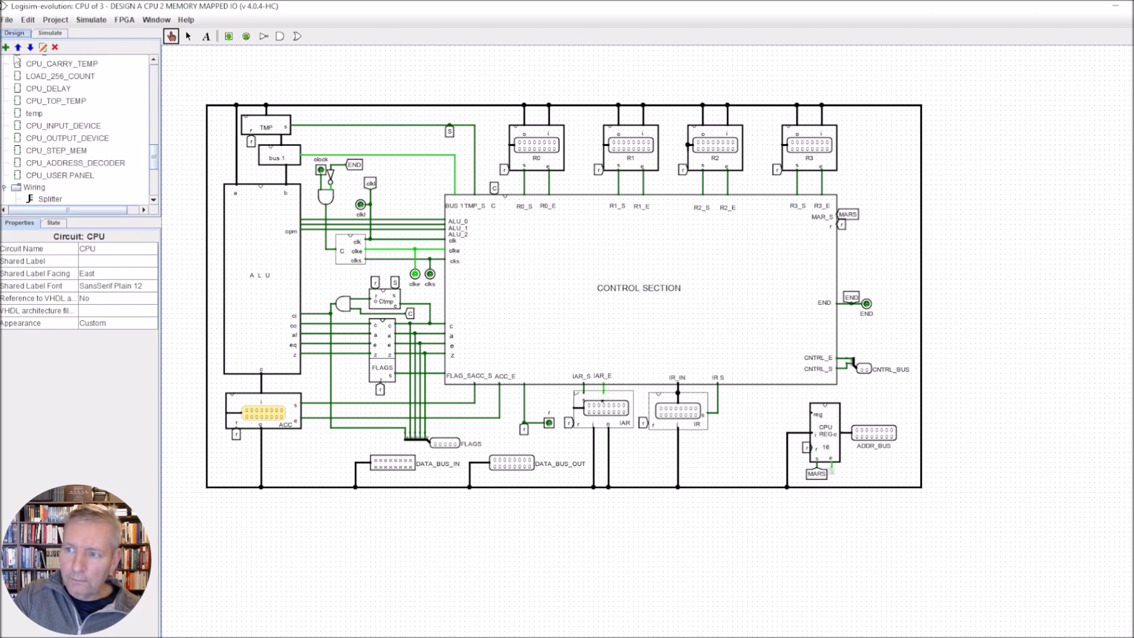
double_click(45, 176)
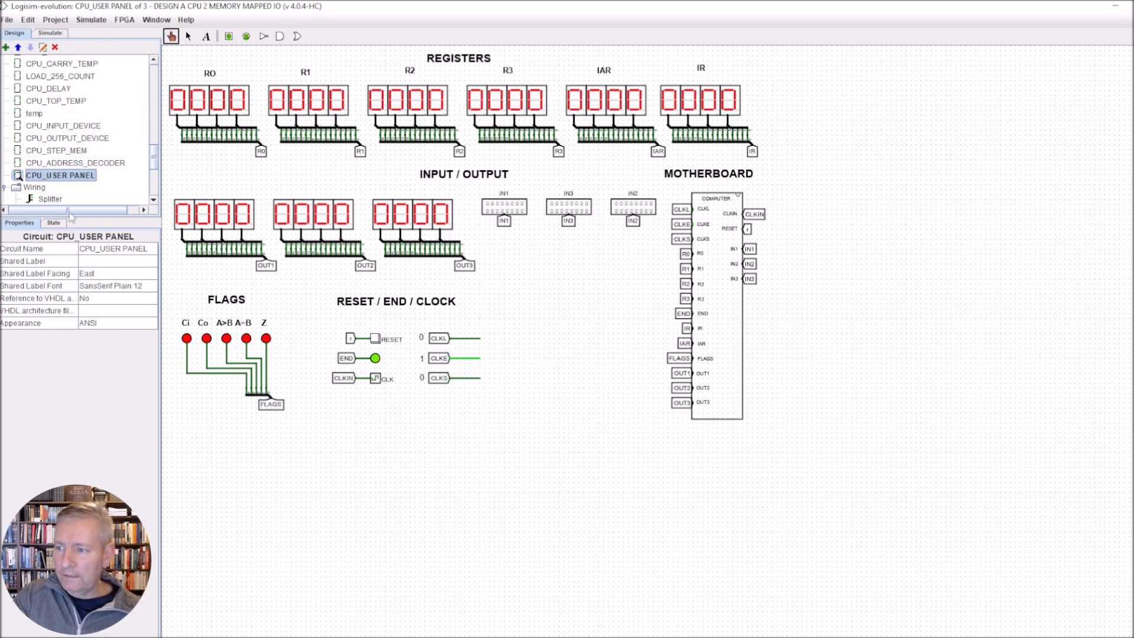
right_click(713, 278)
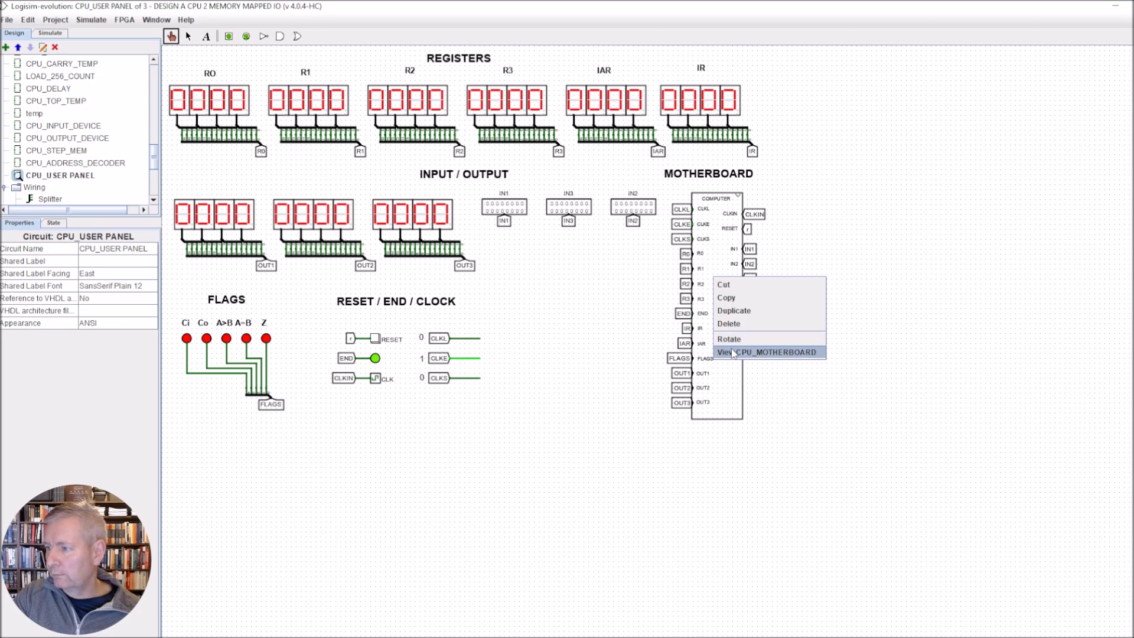
left_click(733, 353)
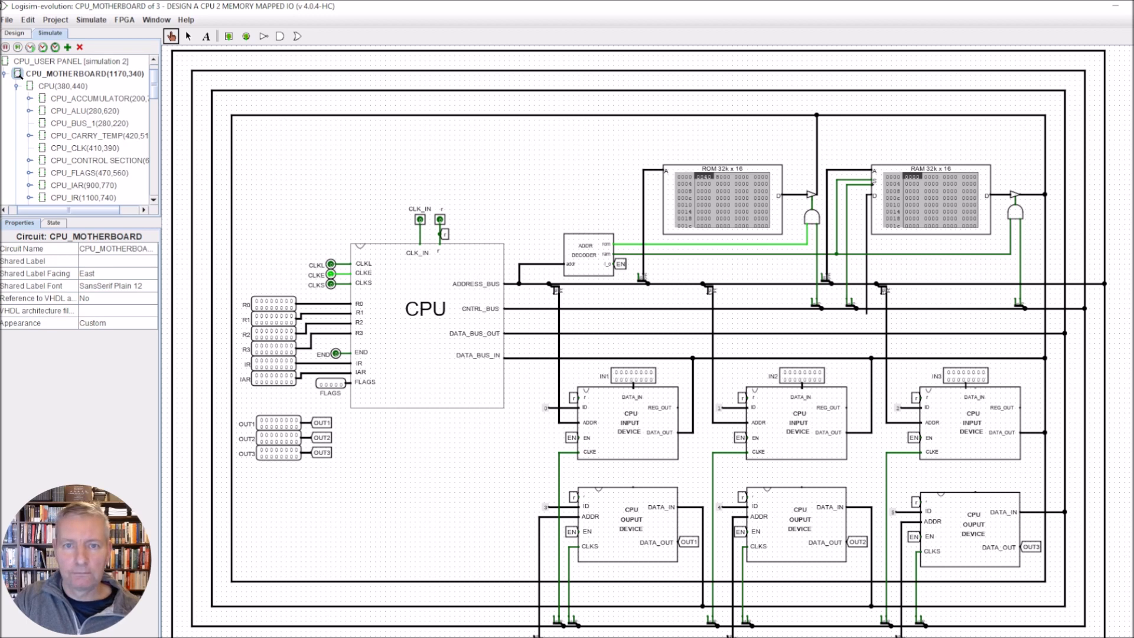
scroll(632, 286, "down", 1)
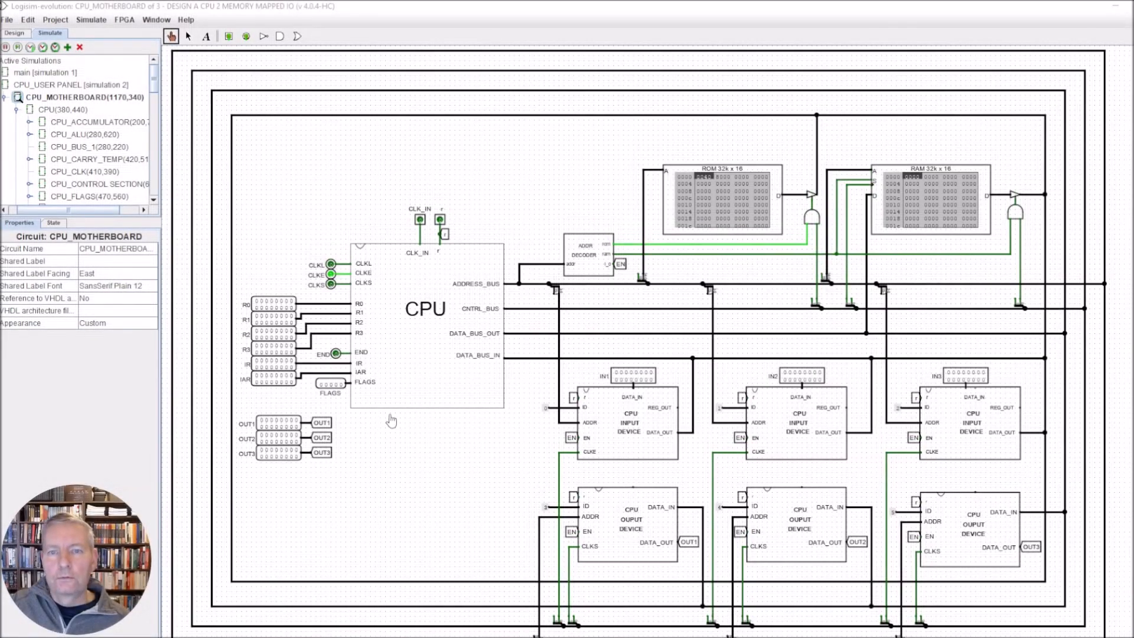
Step: Open the CPU_INPUT_DEVICE circuit connected to IN1 and enlarge it for a readable view
right_click(638, 418)
left_click(656, 491)
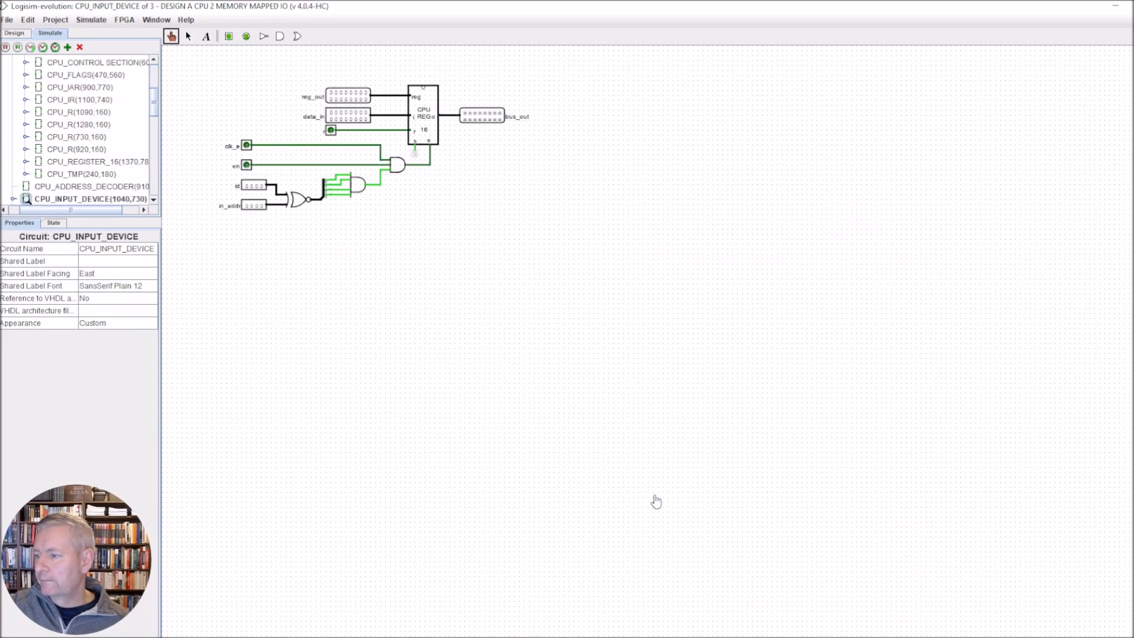
left_click_drag(51, 635, 66, 635)
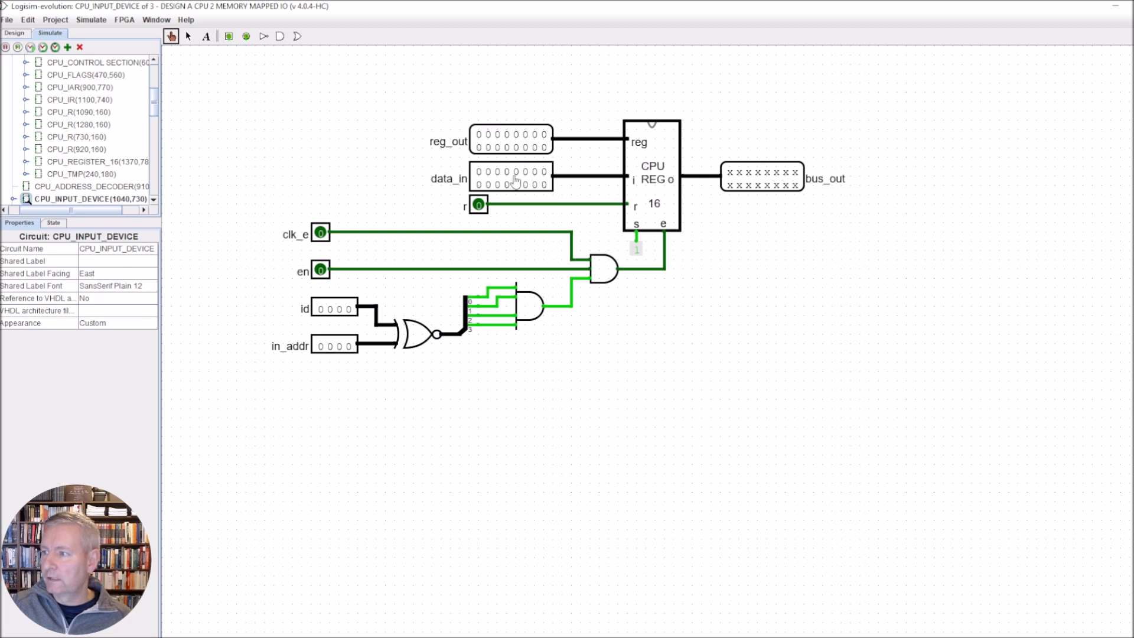
left_click(518, 179)
left_click(570, 352)
left_click(516, 172)
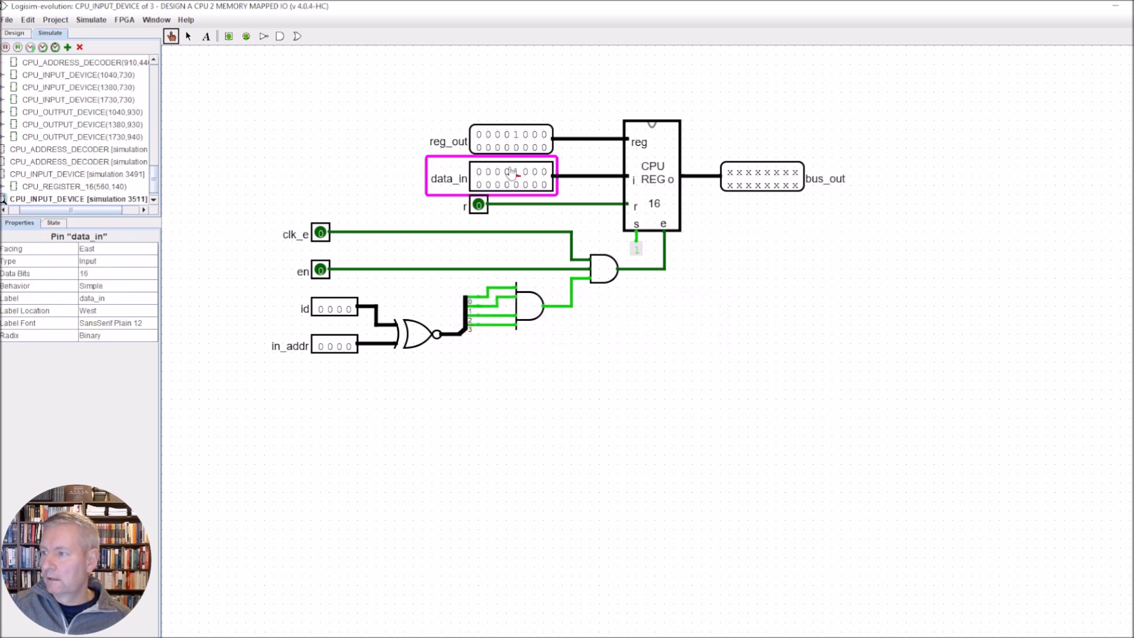
left_click(487, 172)
left_click(507, 185)
left_click(516, 185)
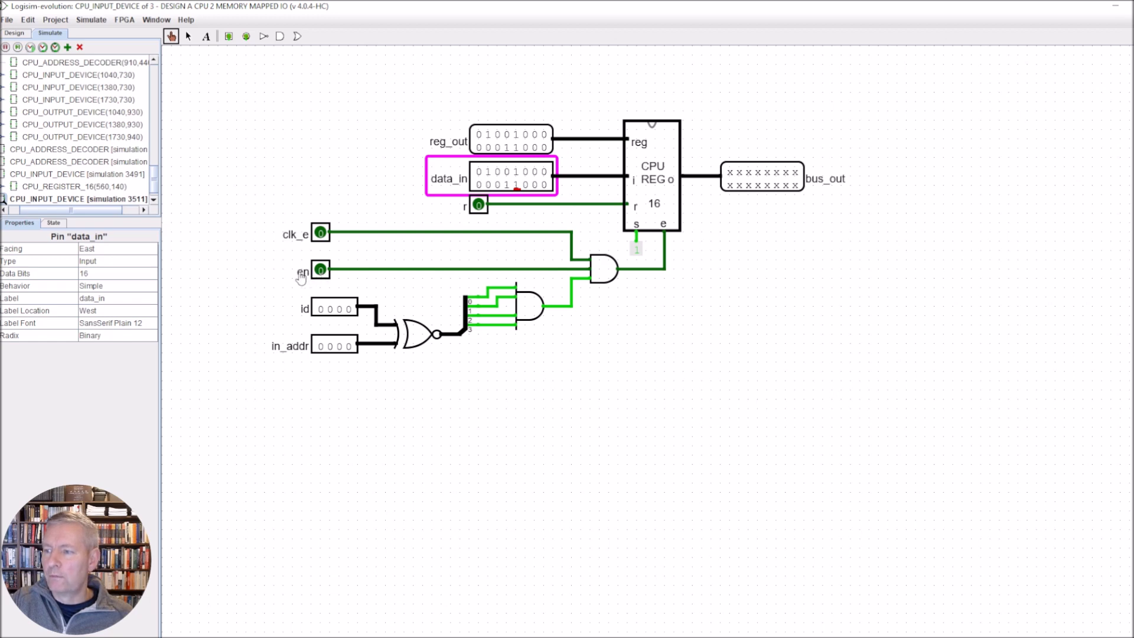
left_click(322, 271)
left_click(322, 272)
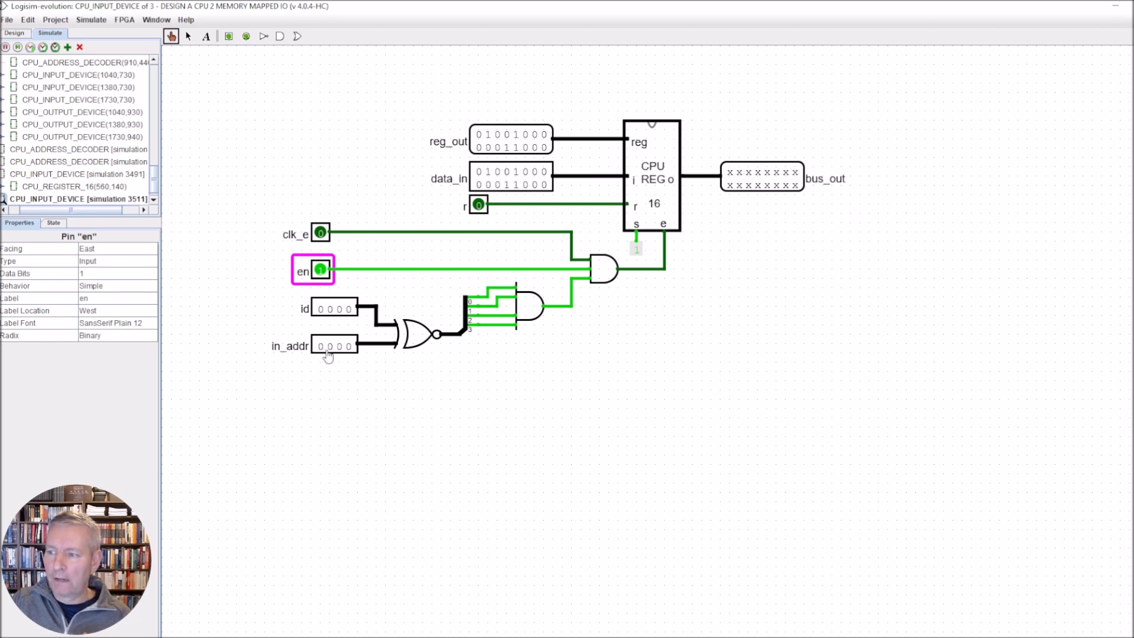
Step: Check the address match by switching the last id bit to 1 and back to 0, and set clk_e to 1
left_click(349, 311)
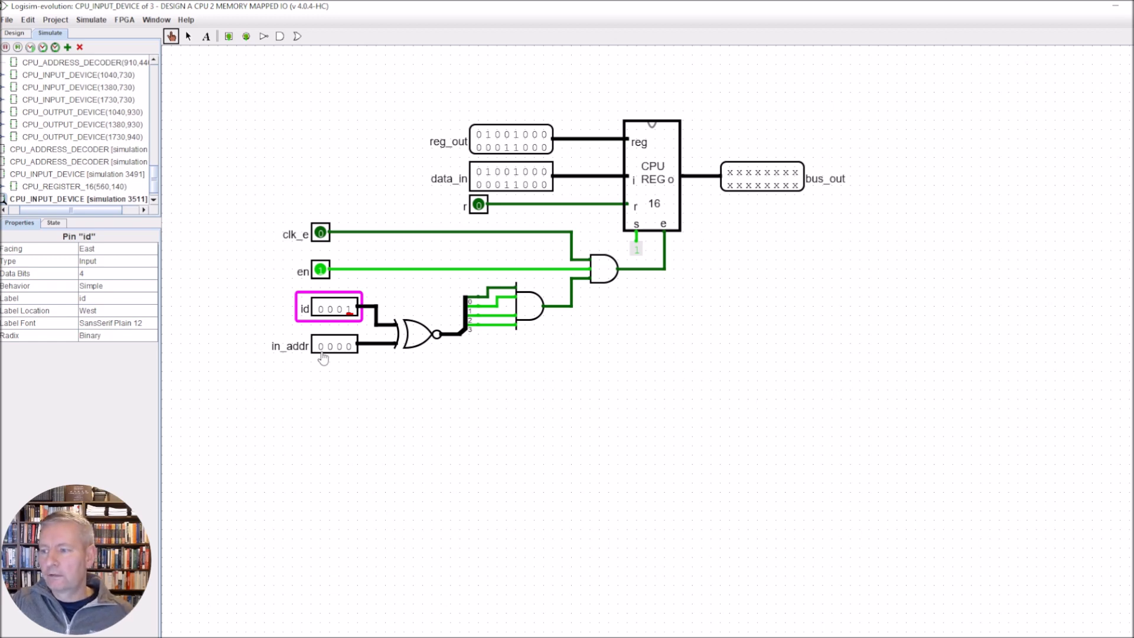
left_click(352, 312)
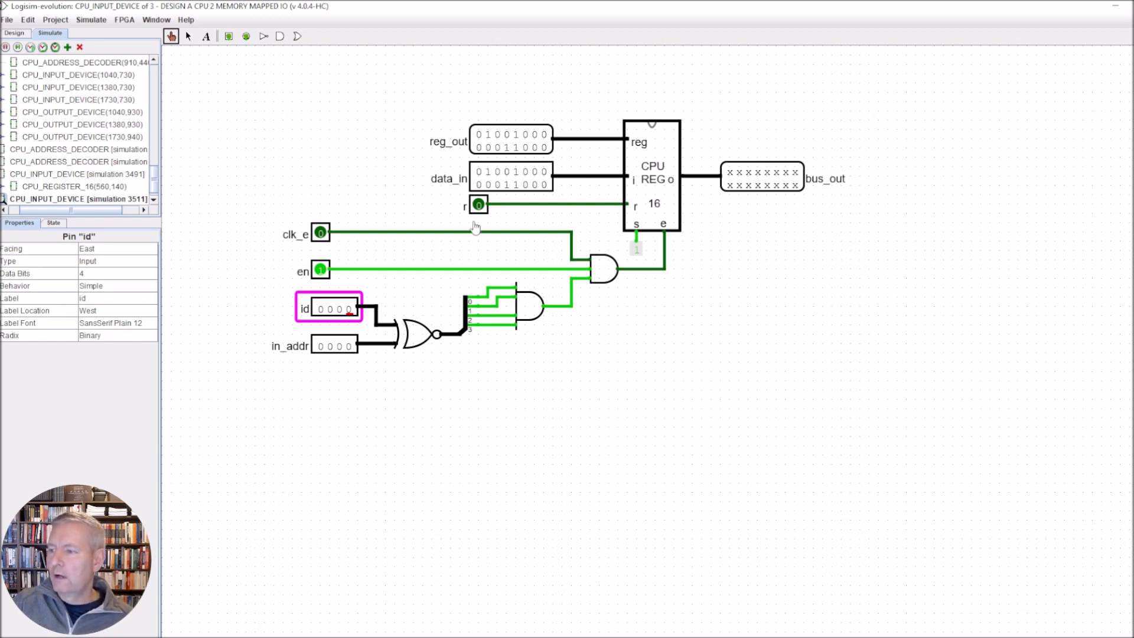
left_click(321, 233)
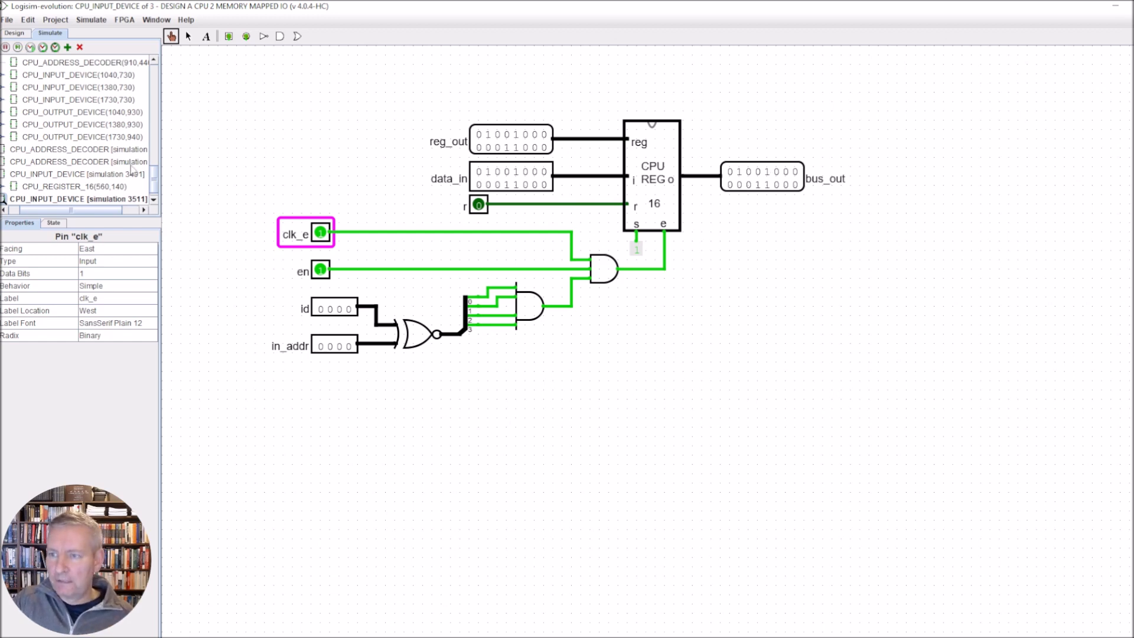
Step: Go through CPU_USER PANEL to the CPU_MOTHERBOARD circuit and bring its input and output devices into view
left_click(21, 35)
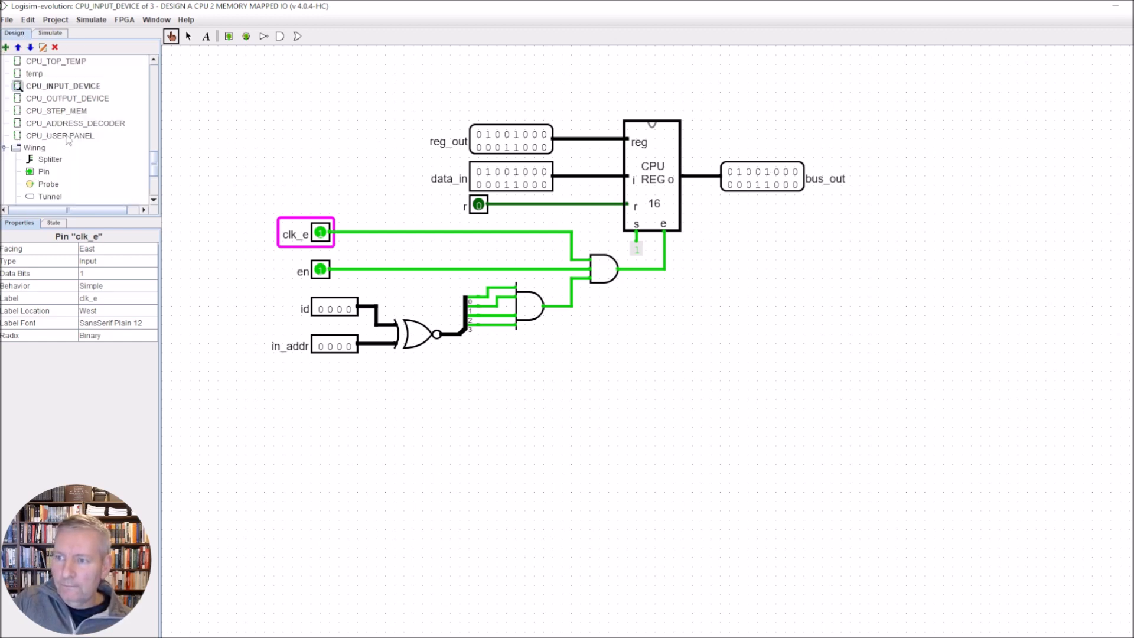
double_click(90, 138)
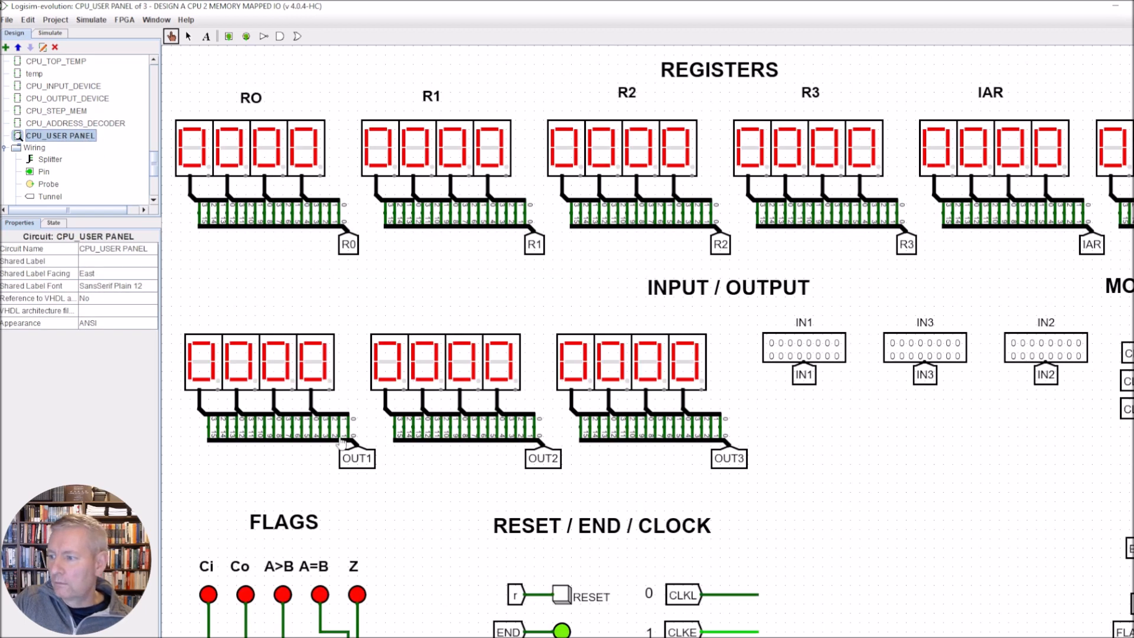
left_click_drag(520, 637, 697, 637)
right_click(1009, 452)
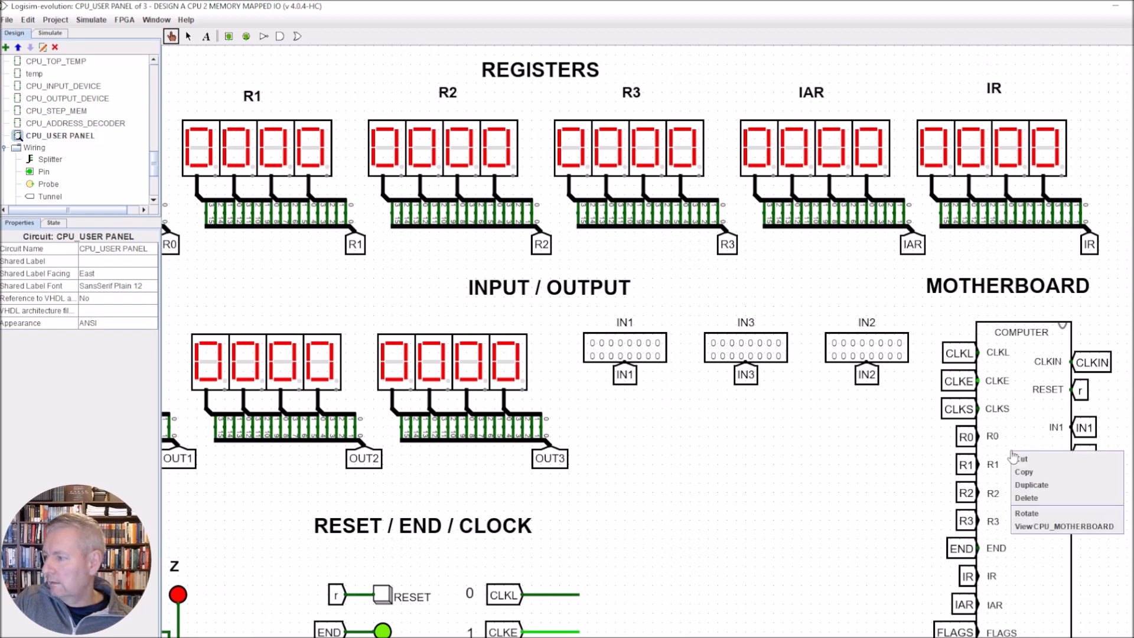
left_click(1041, 535)
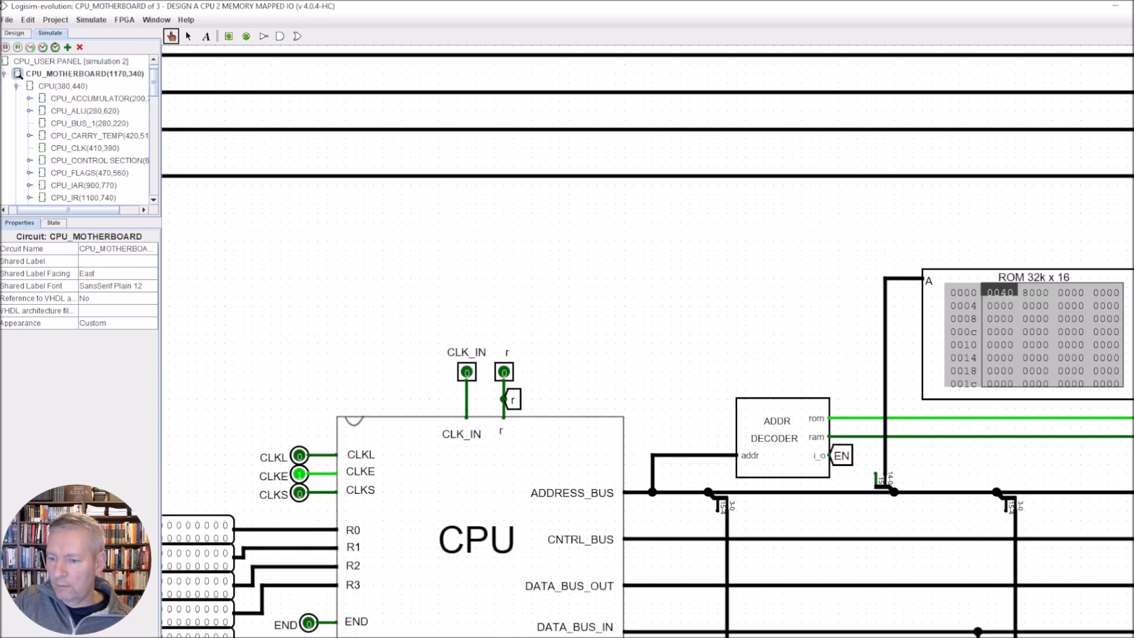
scroll(648, 342, "down", 2)
scroll(684, 379, "down", 1)
scroll(650, 343, "down", 1)
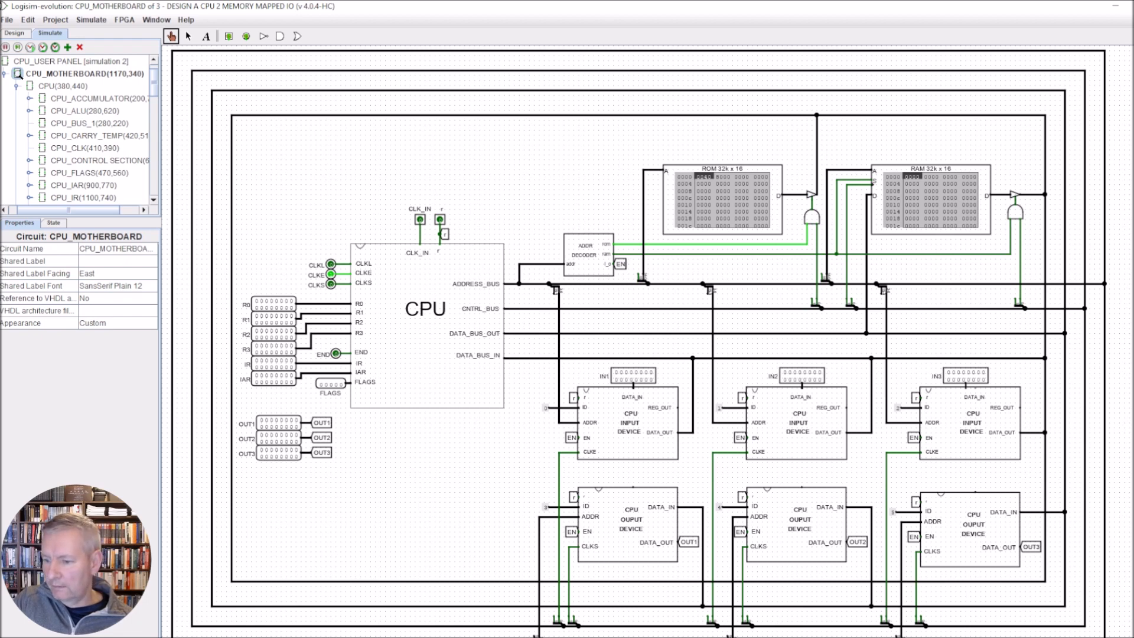
scroll(386, 241, "up", 2)
left_click_drag(395, 637, 502, 637)
scroll(508, 511, "down", 5)
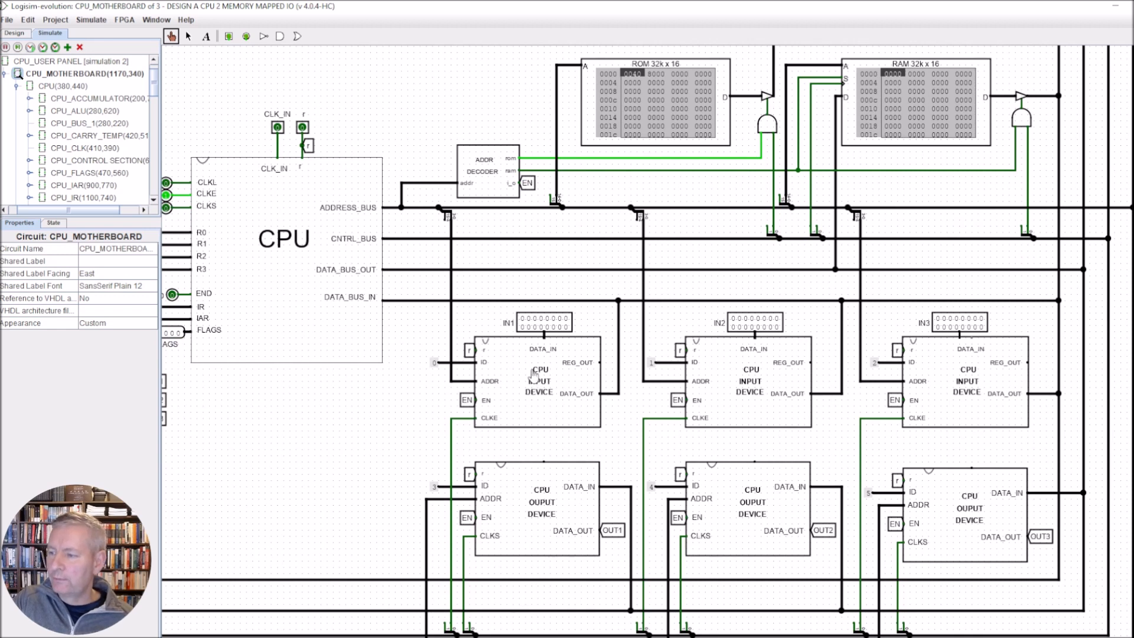
Step: Create a new simulation state for the motherboard and switch several bits of the IN1 pin to 1
left_click(542, 319)
left_click(571, 352)
left_click(560, 327)
left_click(542, 328)
left_click(528, 319)
left_click(535, 319)
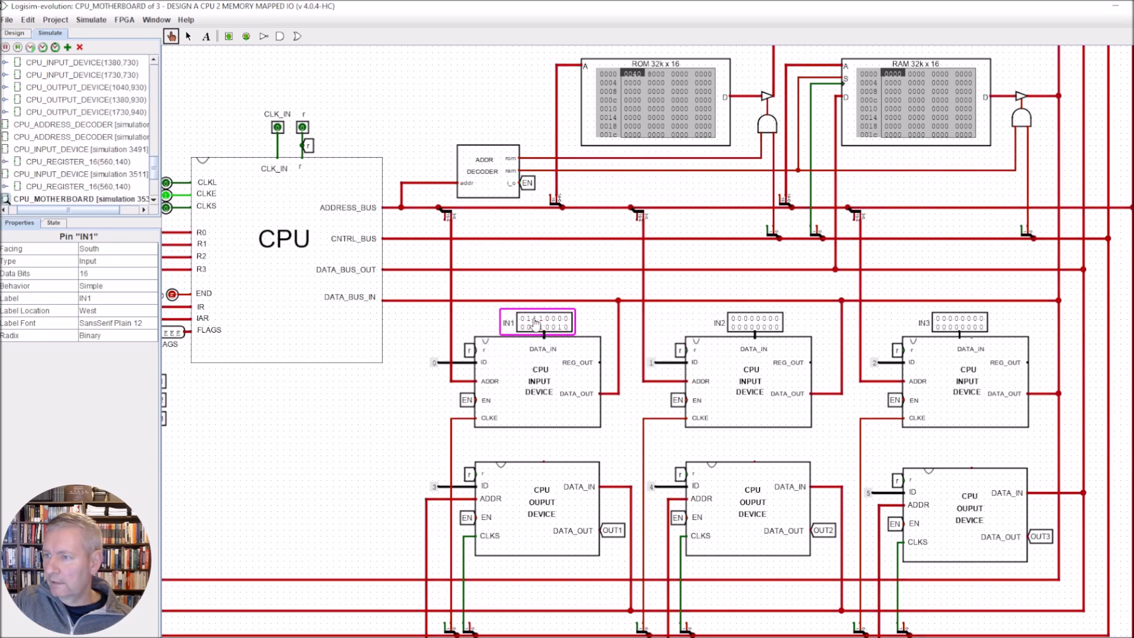
Step: Reset the simulation and switch the motherboard's r pin to 1 and back to 0
left_click(92, 20)
left_click(98, 61)
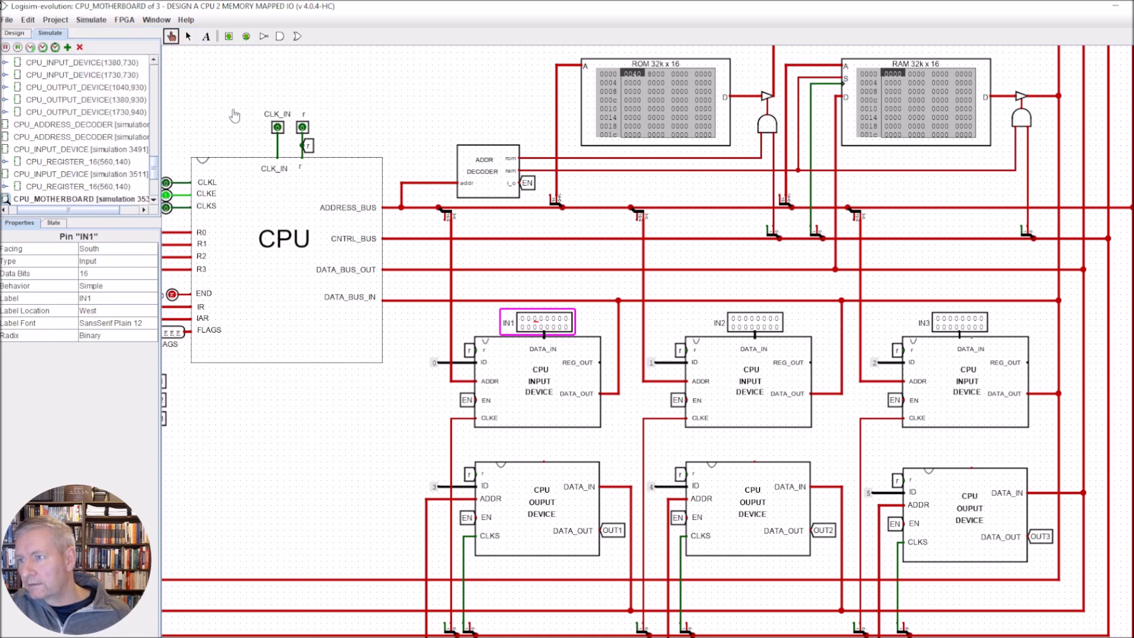
left_click(303, 127)
left_click(303, 127)
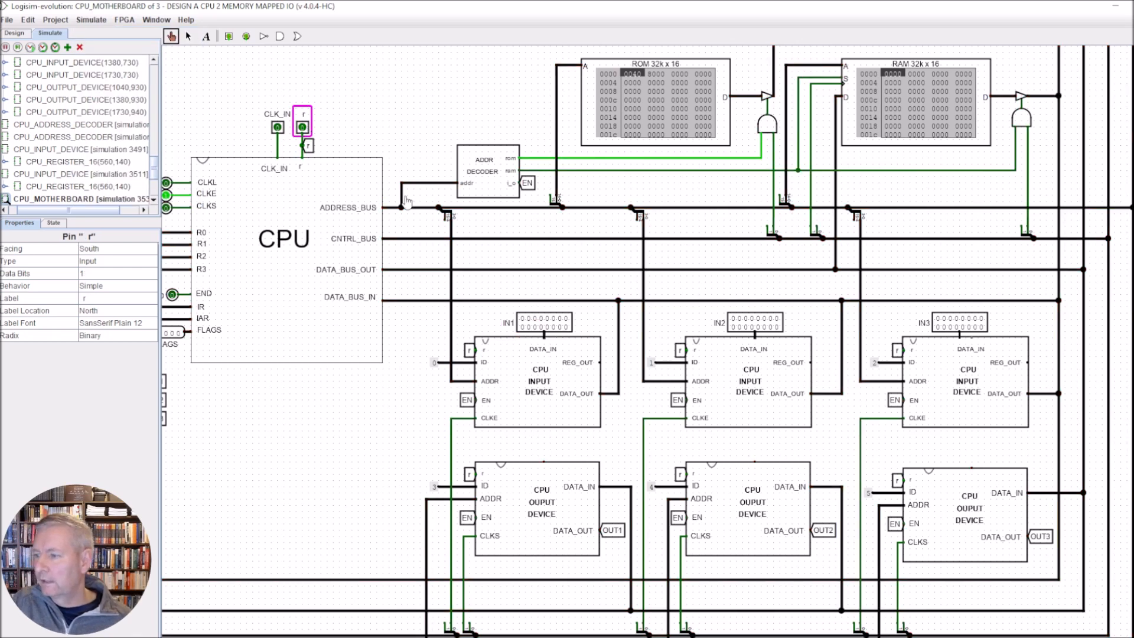
Step: Set the upper byte of the IN1 pin to binary 01001010
left_click(560, 320)
left_click(547, 319)
left_click(531, 320)
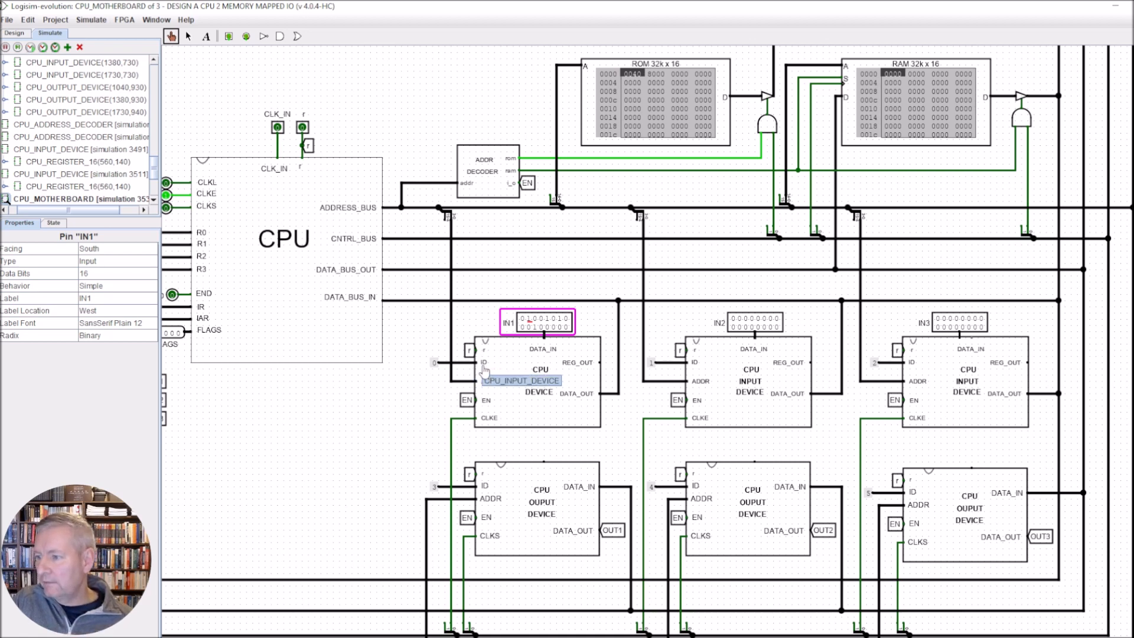
Step: Select the constant feeding the ID input of the IN1 input device and inspect its properties
left_click(440, 363)
left_click(188, 37)
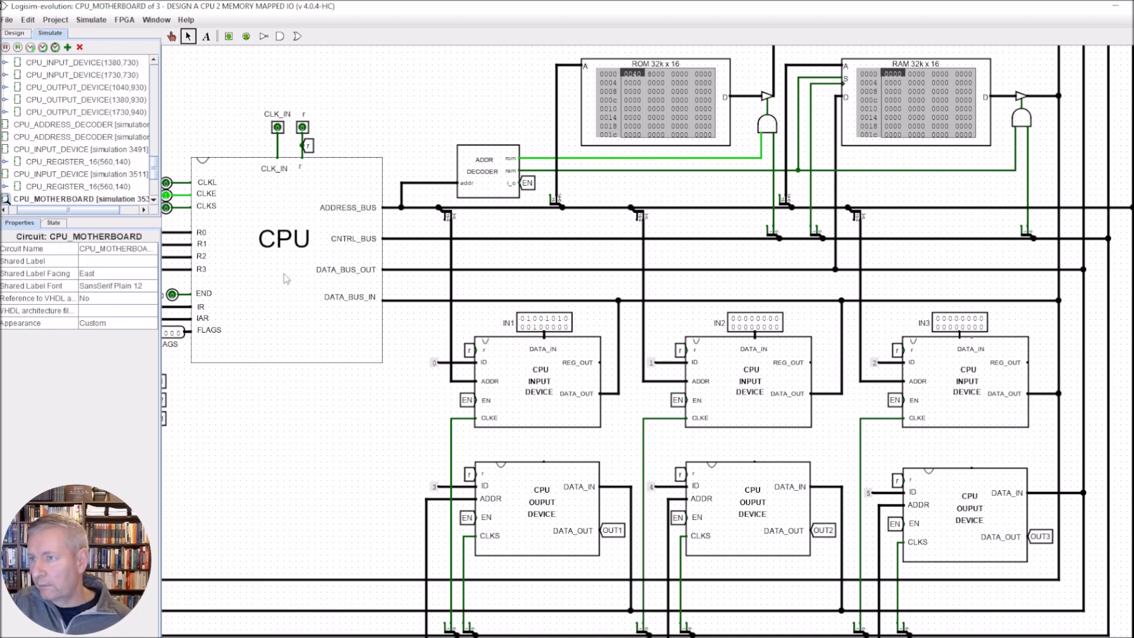
left_click(436, 364)
left_click(424, 383)
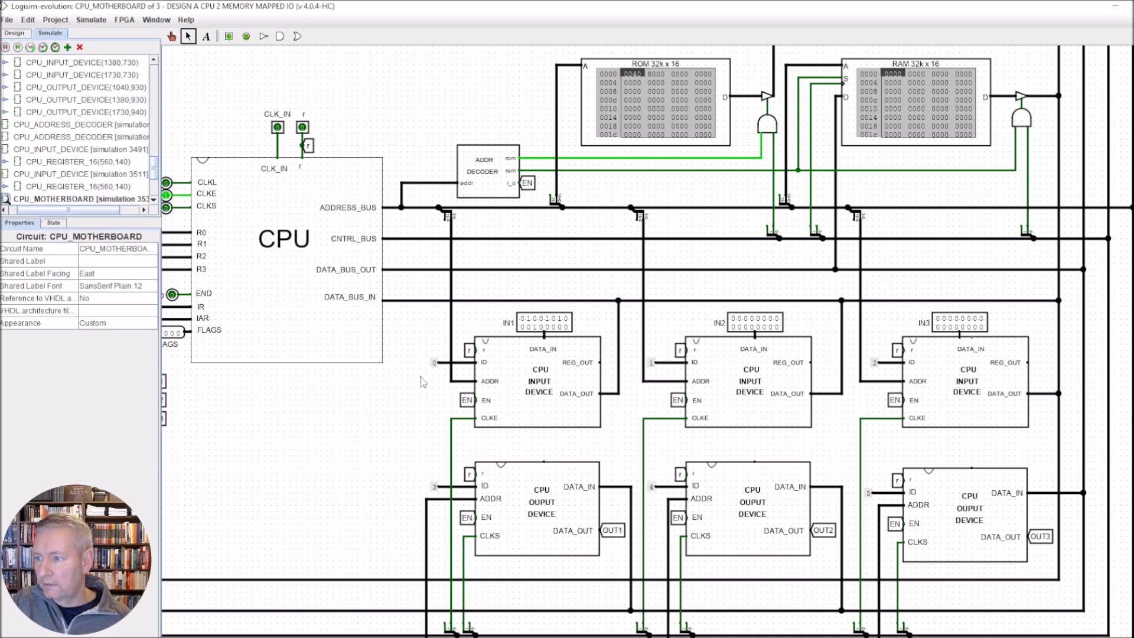
left_click(436, 365)
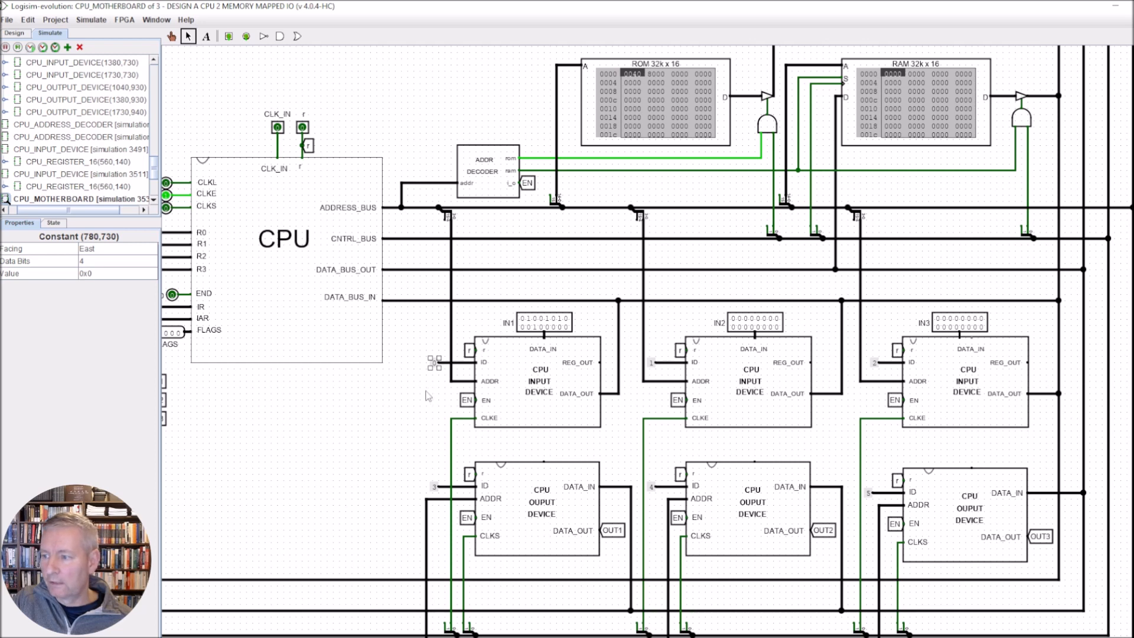
left_click(173, 37)
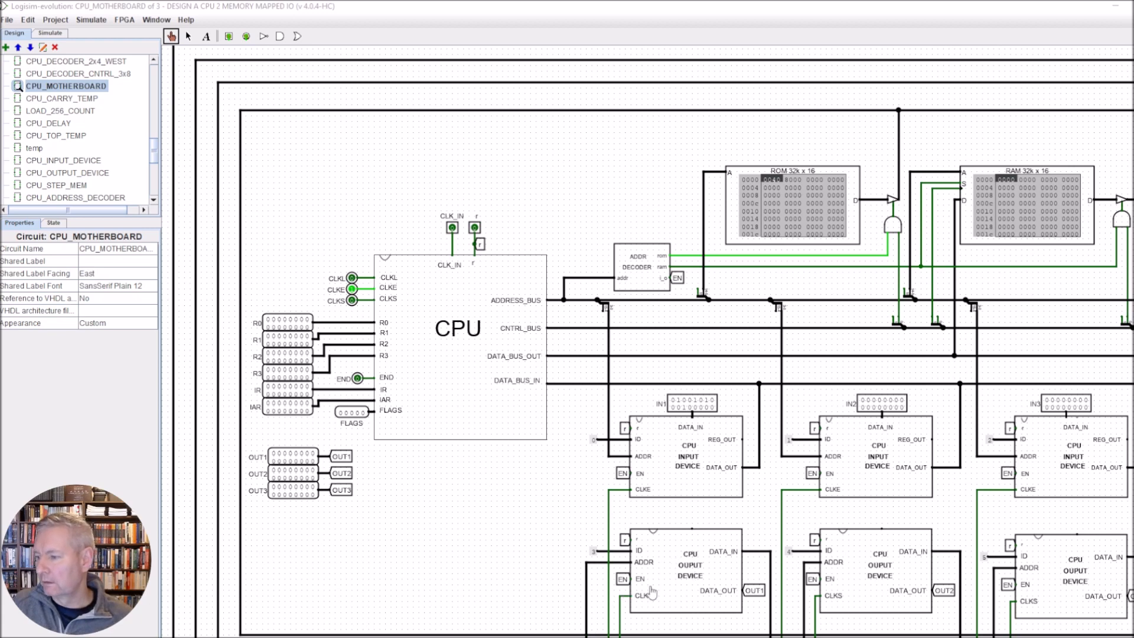
Step: Open the CPU_OUTPUT_DEVICE circuit connected to OUT1 and enlarge it for a readable view
right_click(689, 568)
left_click(733, 635)
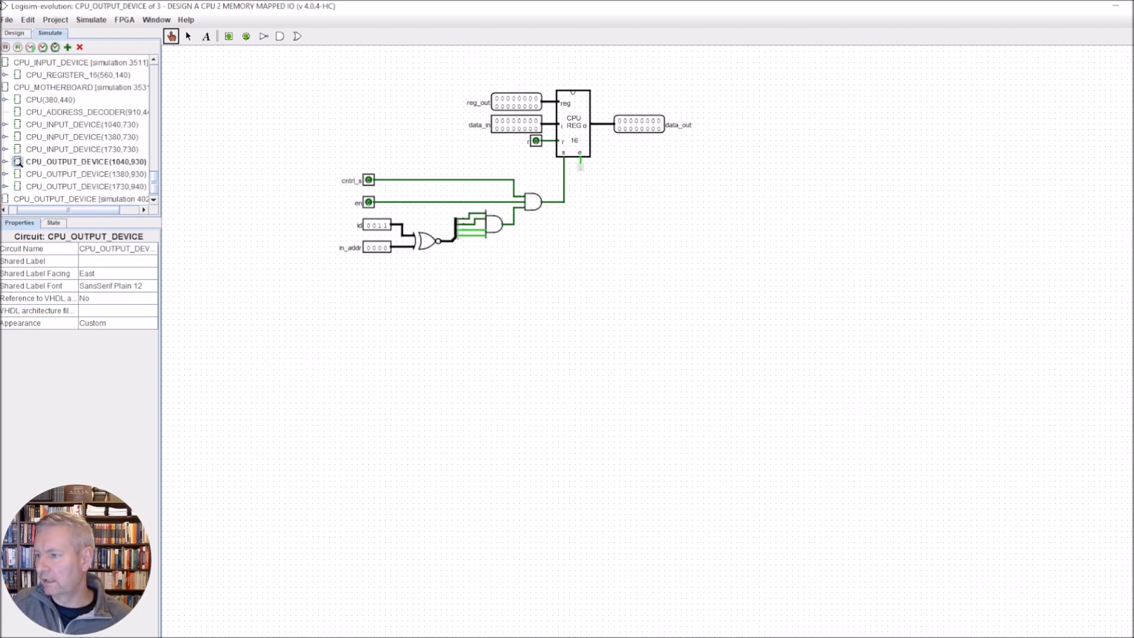
key("ctrl+plus")
key("ctrl+plus")
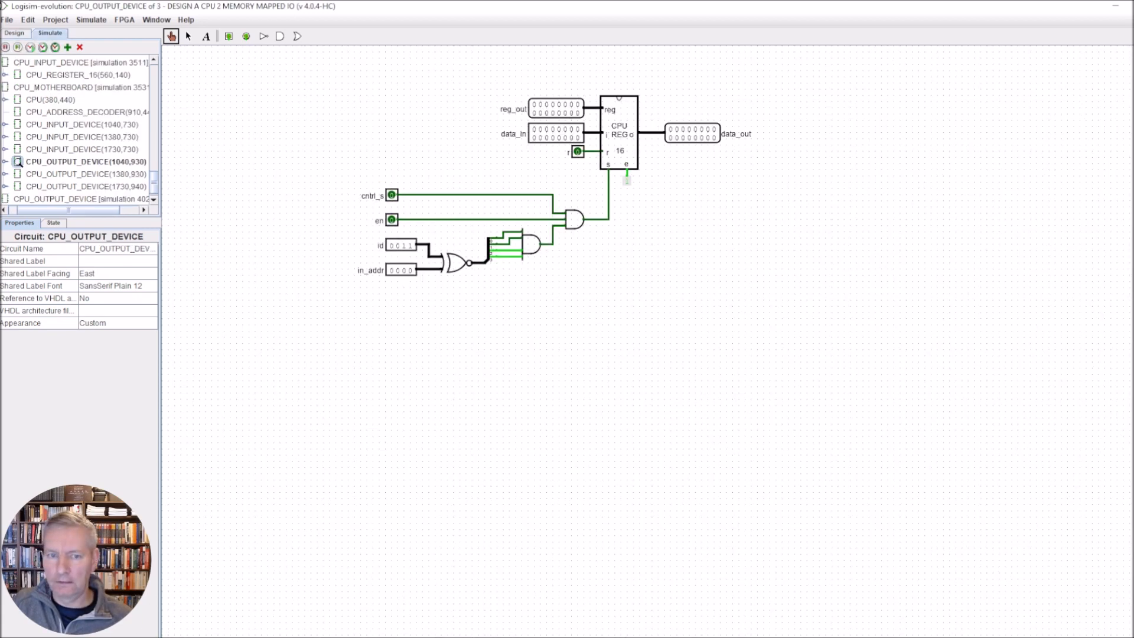
key("ctrl+plus")
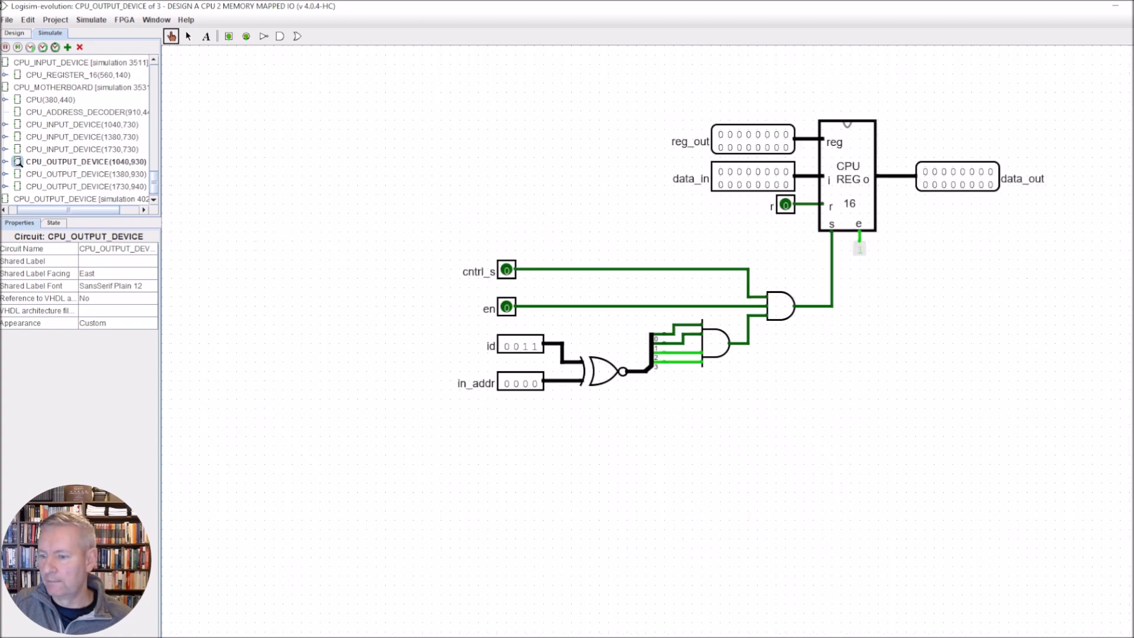
left_click(189, 36)
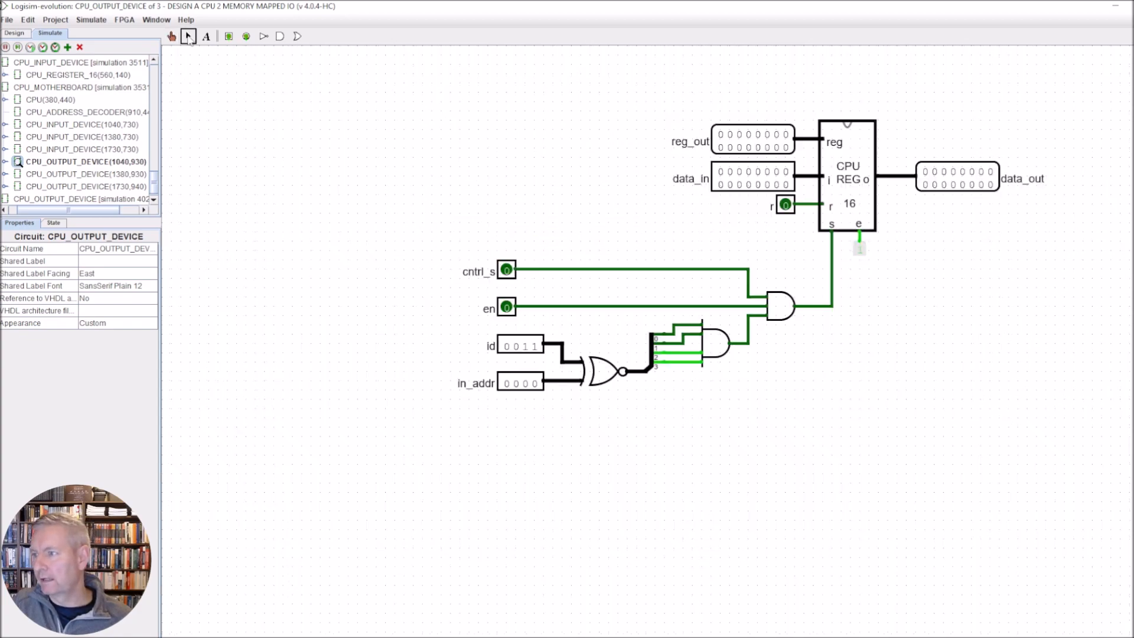
left_click(171, 36)
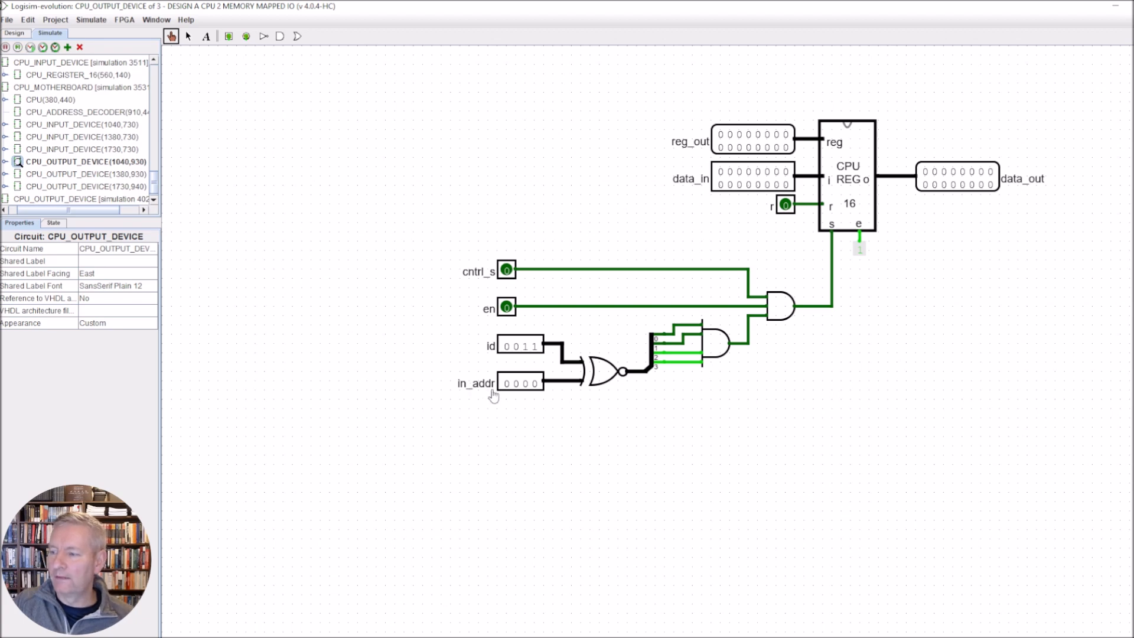
Step: Set the output device's in_addr pin to 0011 in a new simulation state and switch cntrl_s and en to 1
left_click(536, 387)
key("Return")
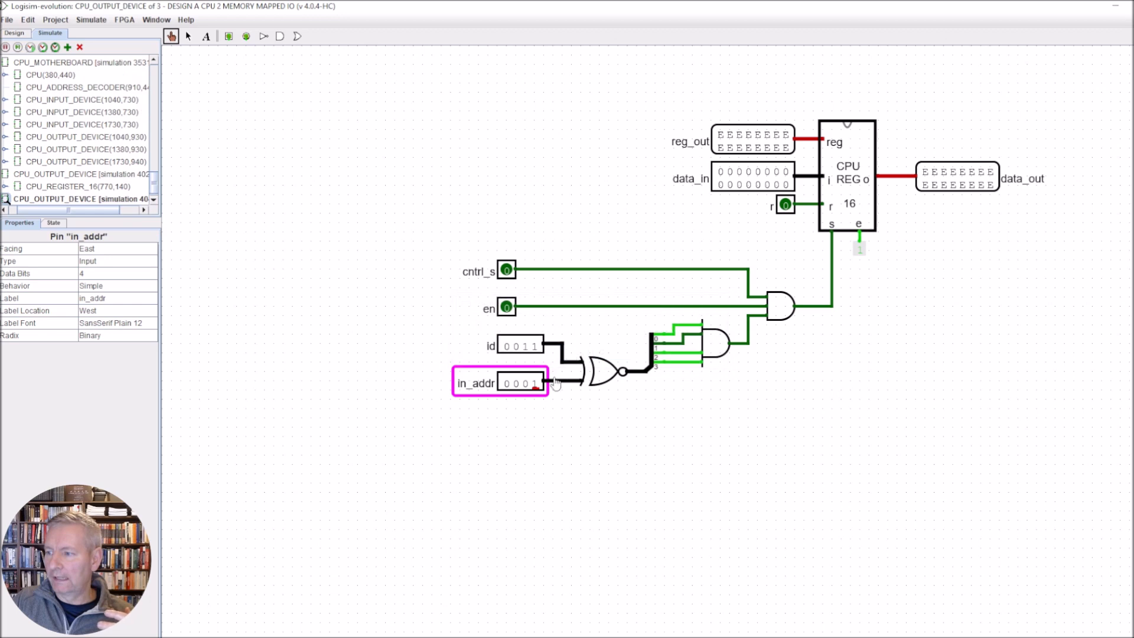
left_click(525, 385)
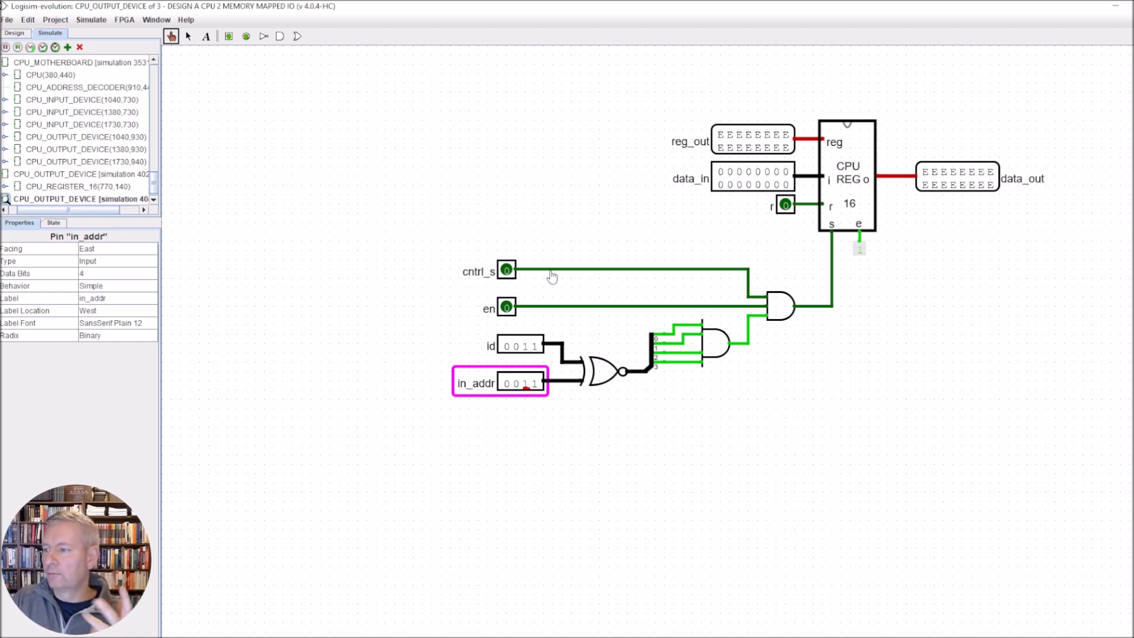
left_click(506, 270)
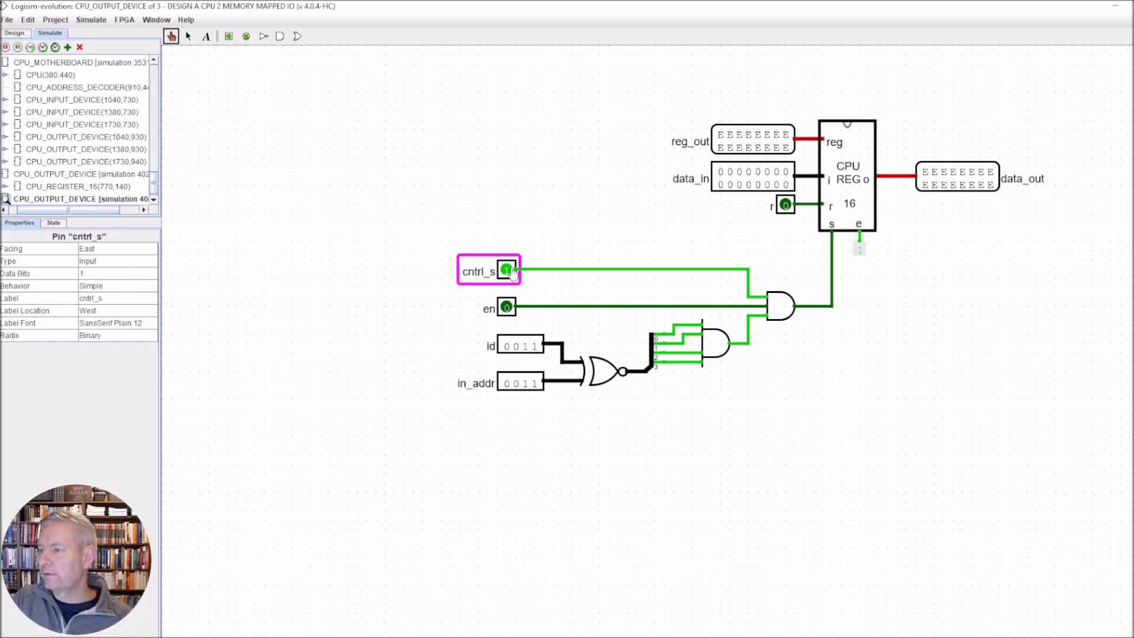
left_click(505, 308)
left_click(777, 175)
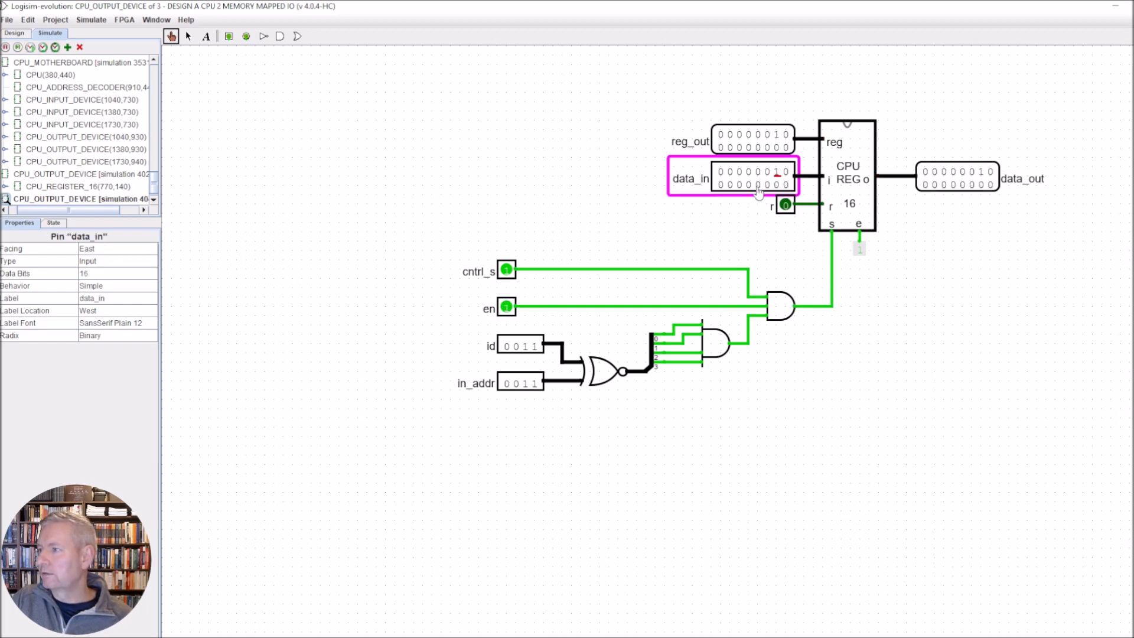
left_click(778, 175)
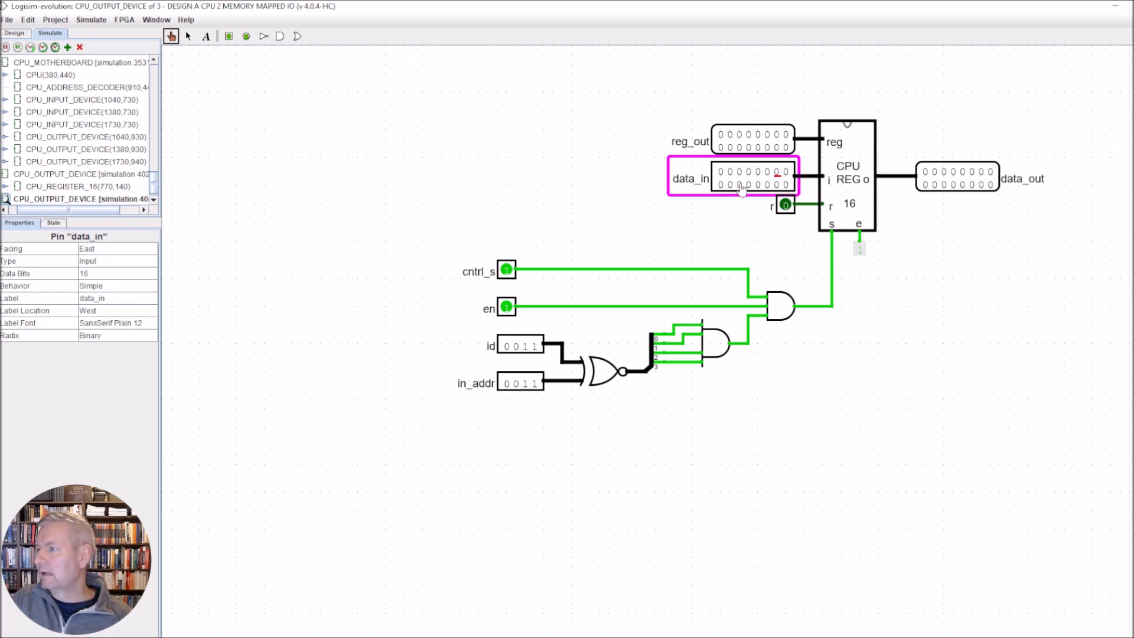
left_click(777, 172)
left_click(768, 172)
left_click(759, 172)
left_click(749, 171)
left_click(741, 172)
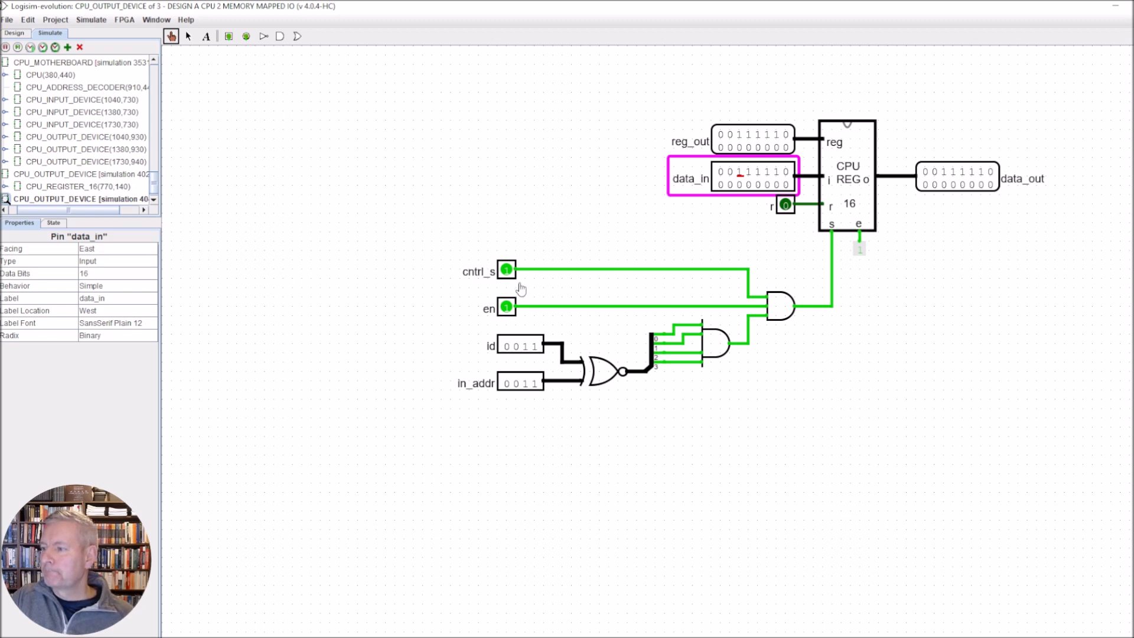
left_click(507, 273)
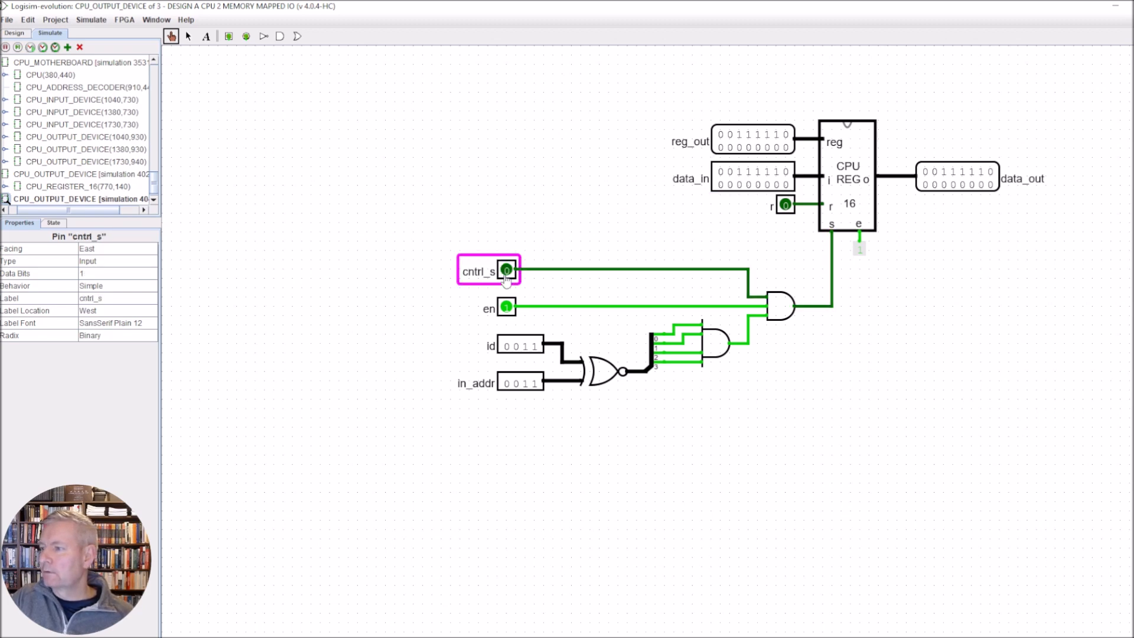
left_click(506, 309)
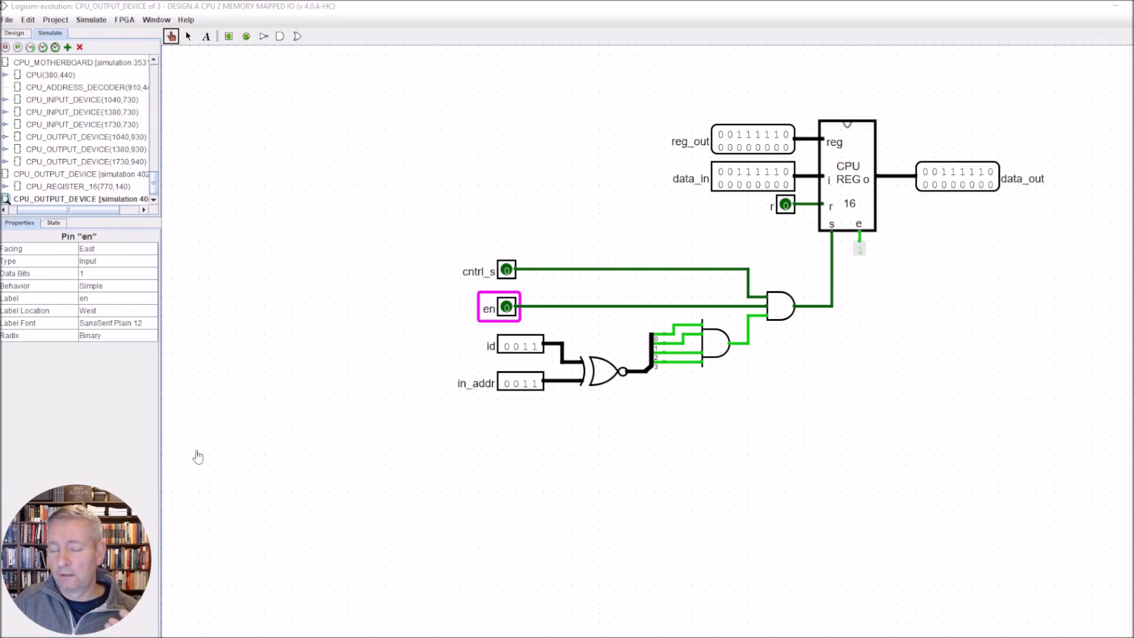
Step: Return to the CPU_USER PANEL circuit, show the whole panel, and reset the computer
left_click(14, 33)
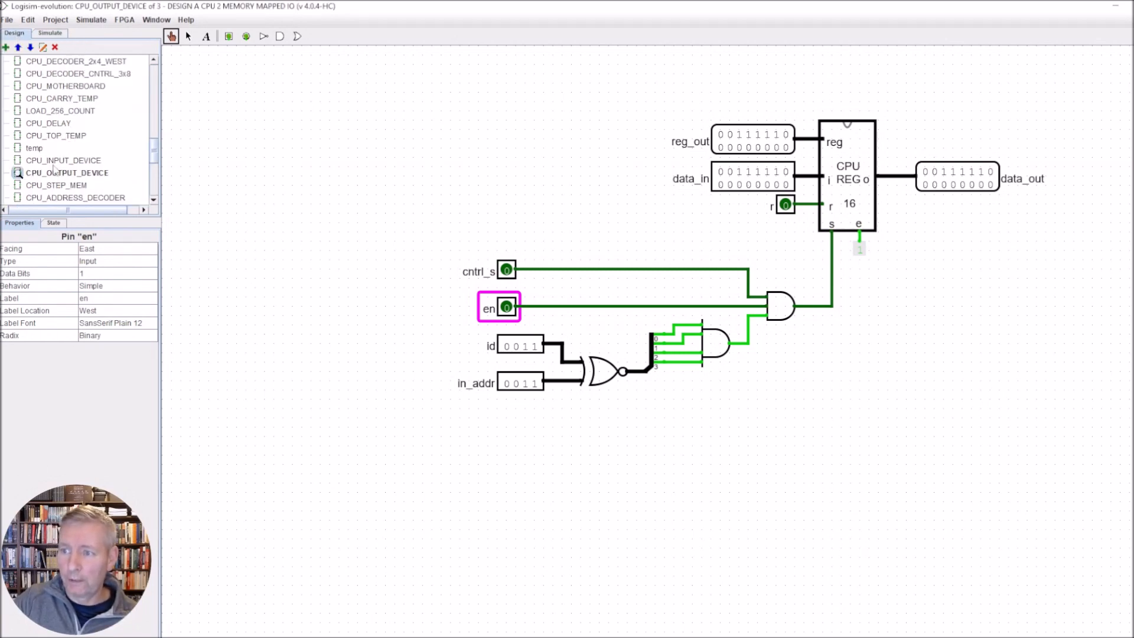
mouse_move(157, 154)
left_mouse_down()
mouse_move(157, 186)
mouse_move(157, 159)
left_mouse_up()
double_click(53, 178)
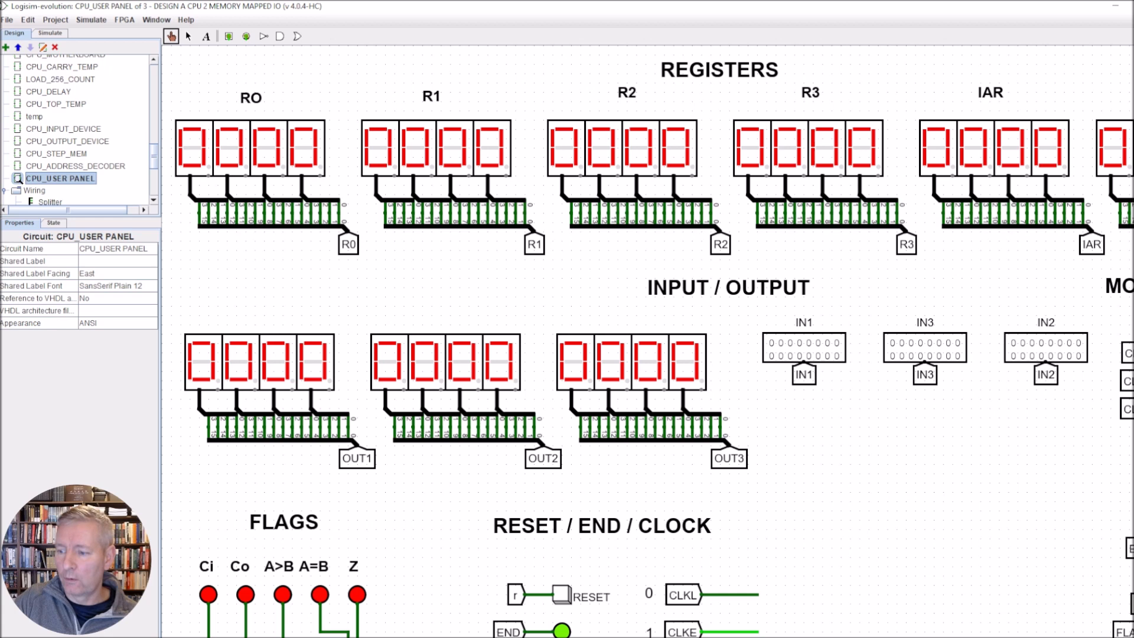
key("ctrl+minus")
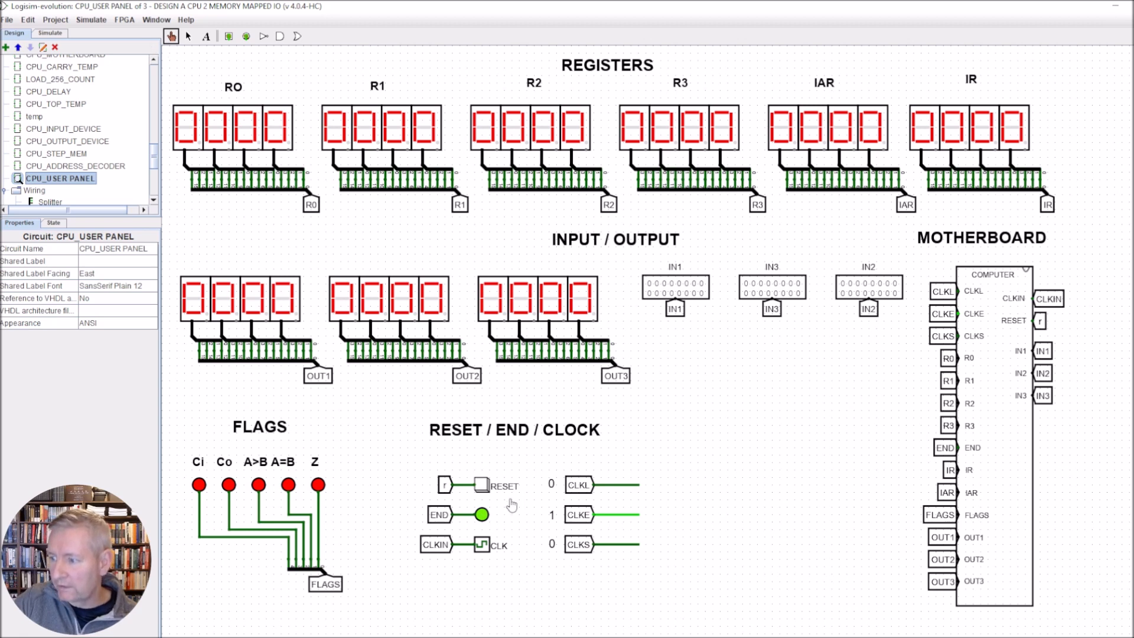
left_click(485, 493)
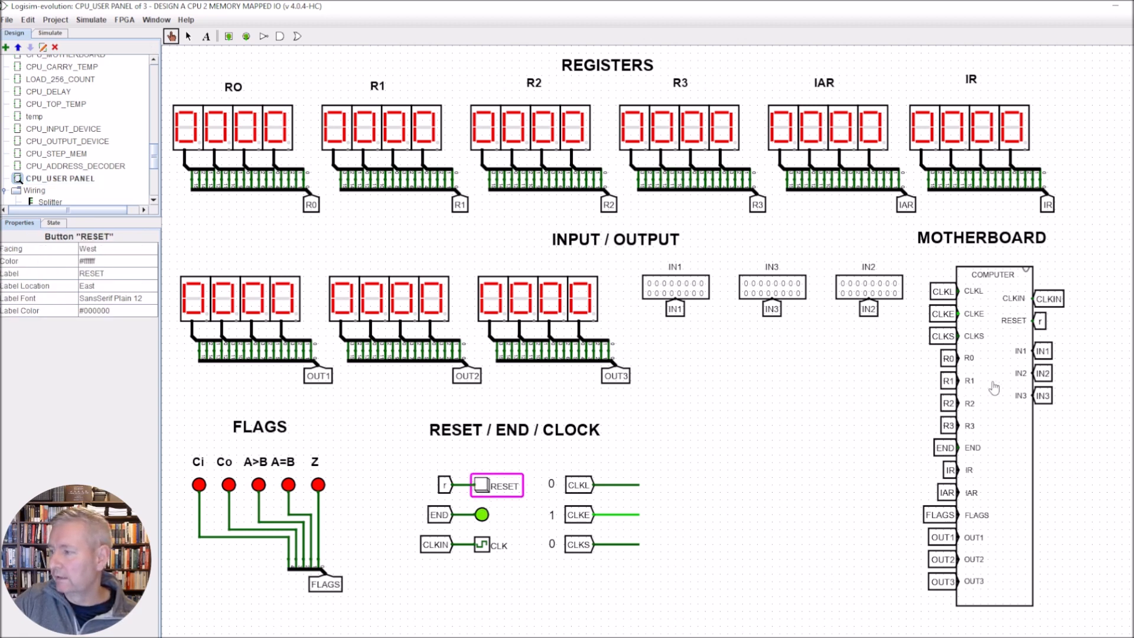
Step: Open the CPU_MOTHERBOARD circuit from the COMPUTER block on the user panel
right_click(992, 385)
left_click(1011, 457)
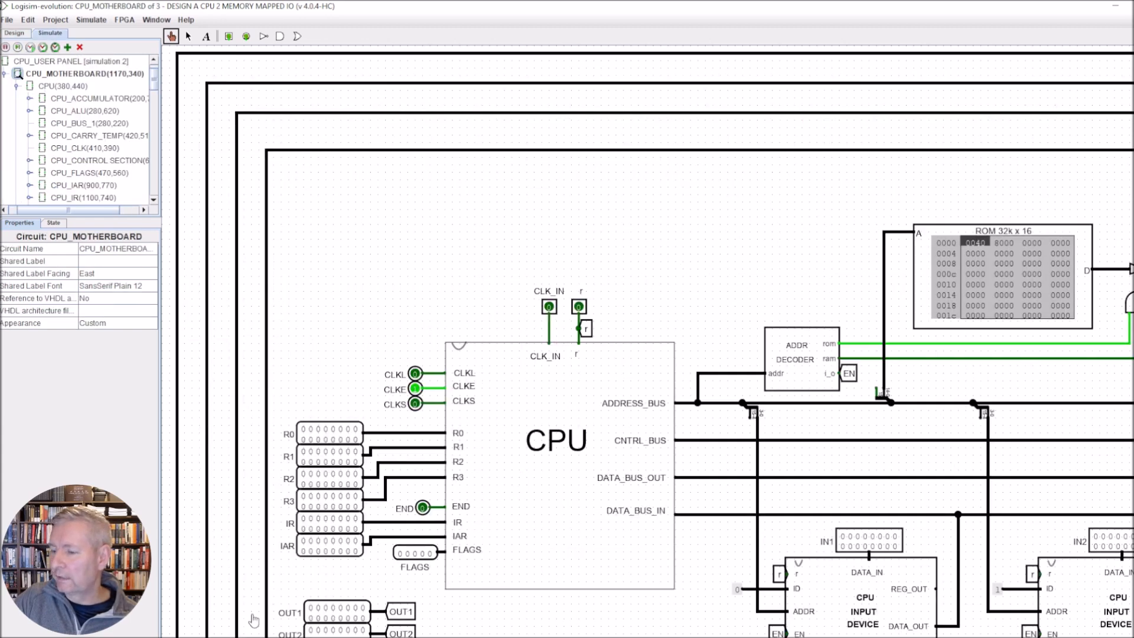
Step: Enter a test program in the first three words of the motherboard's RAM: 0020, 000f and 00cf
key("ctrl+minus")
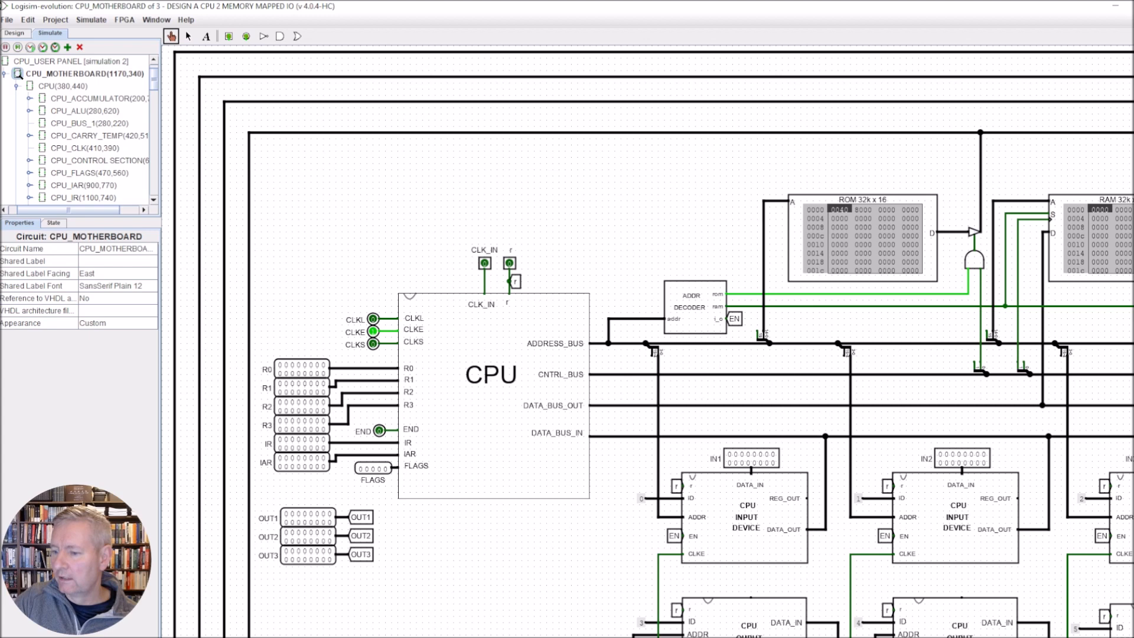
scroll(647, 342, "right", 5)
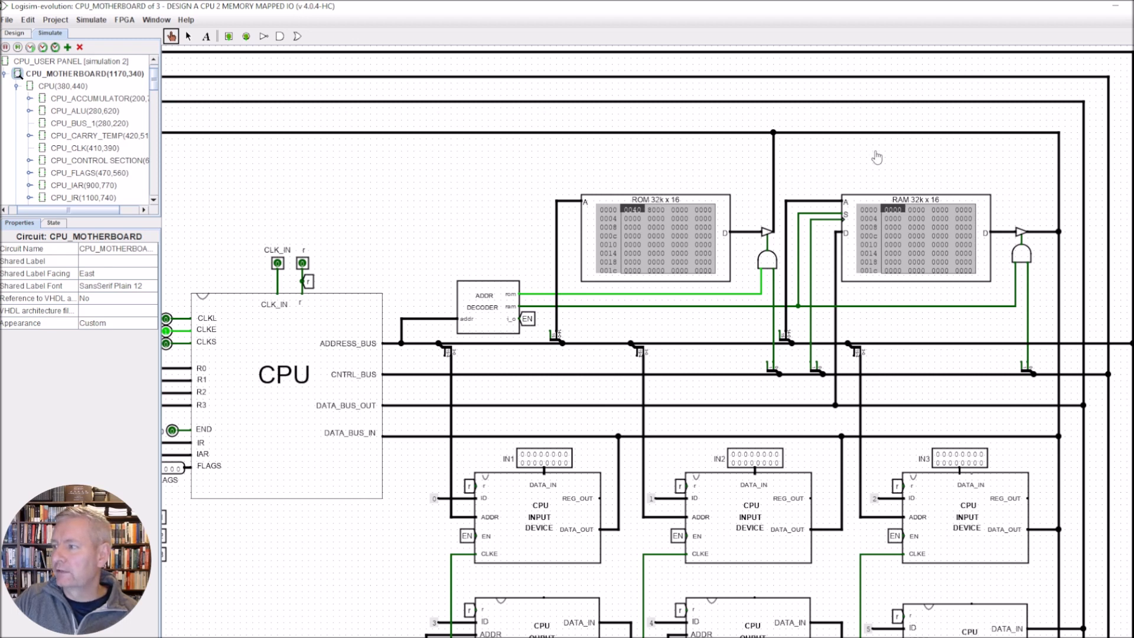
left_click(895, 213)
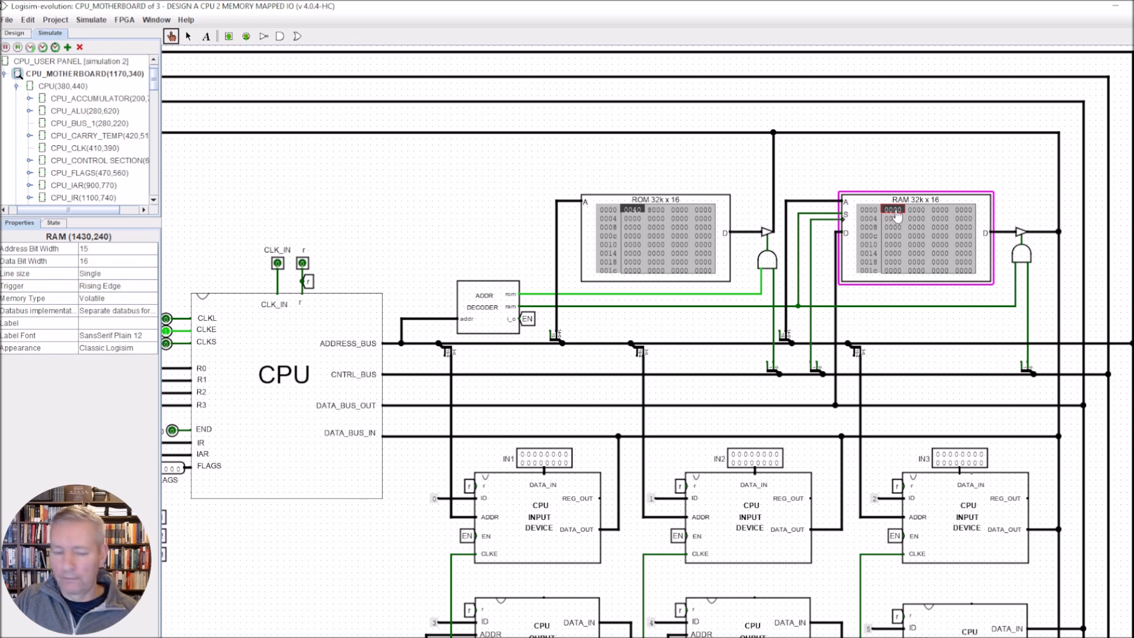
type("20")
left_click(917, 212)
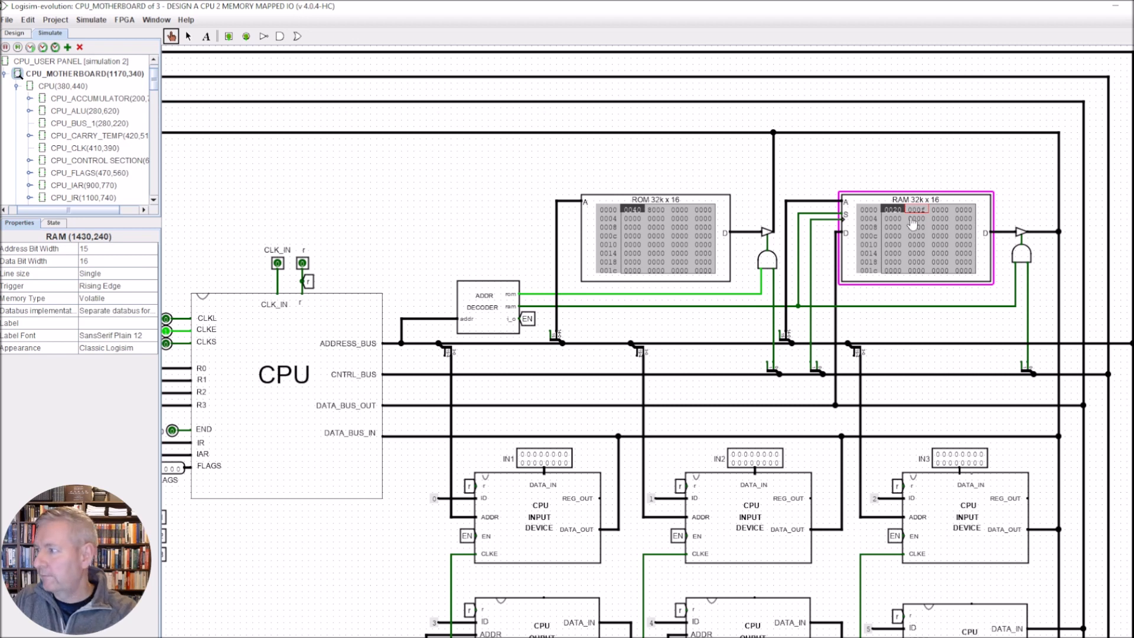
left_click(942, 213)
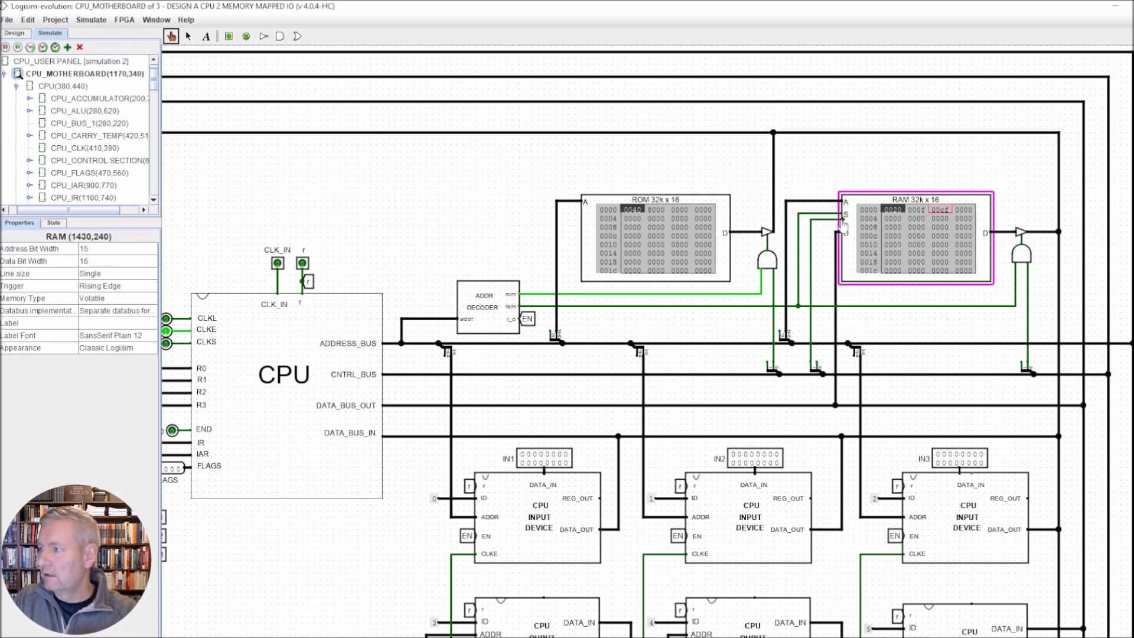
left_click(895, 172)
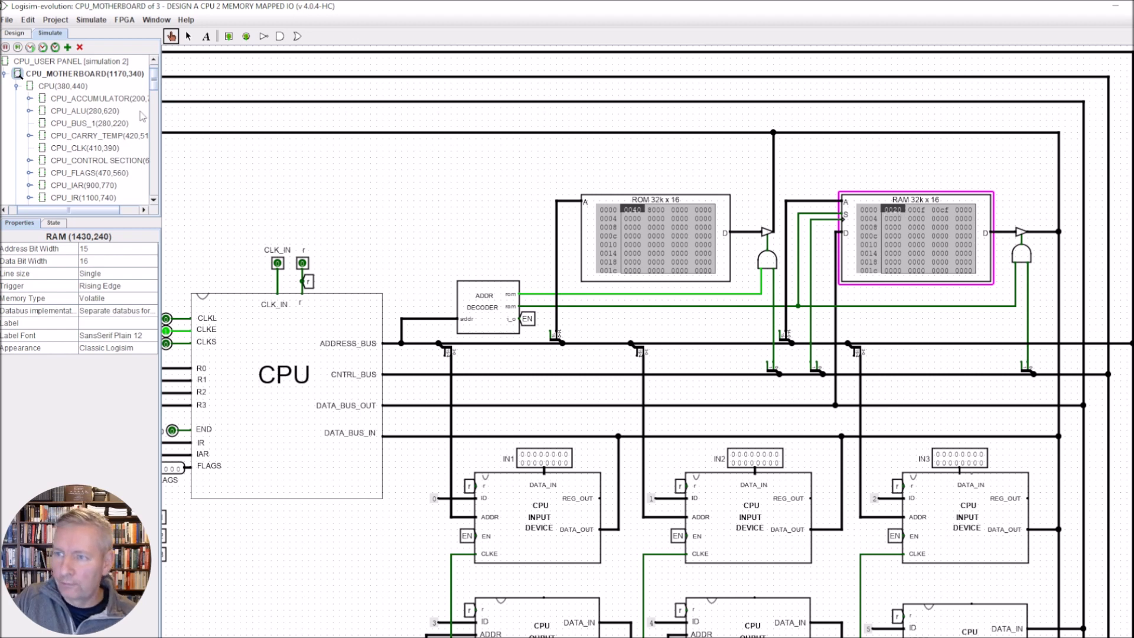
Step: Return to the CPU_USER PANEL circuit and enable automatic clock ticking to run the program
left_click(14, 33)
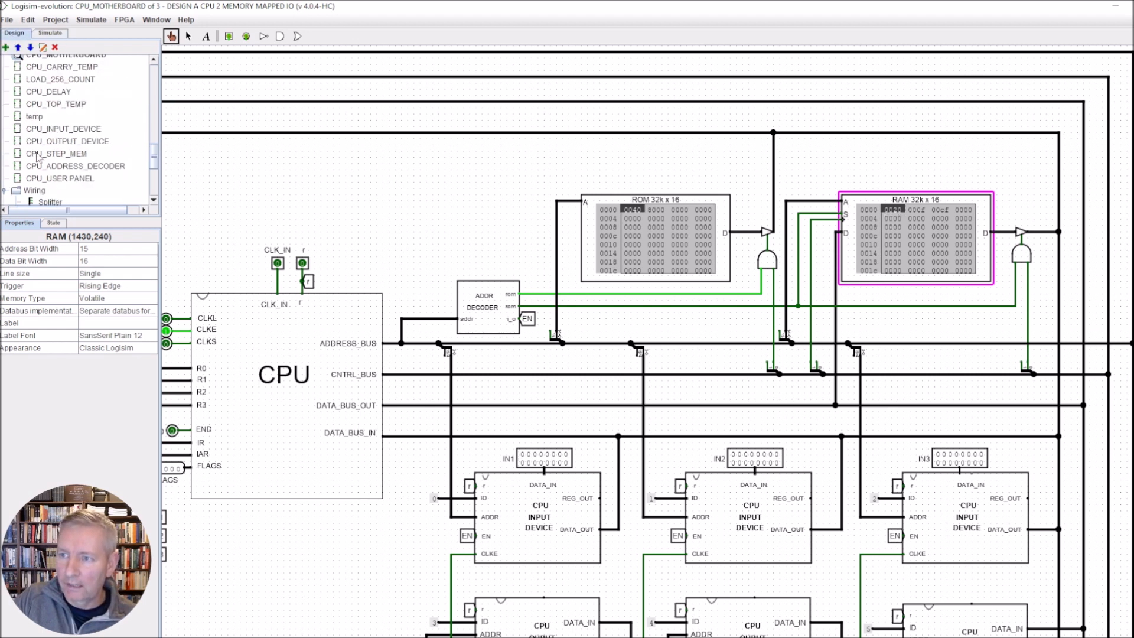
double_click(71, 178)
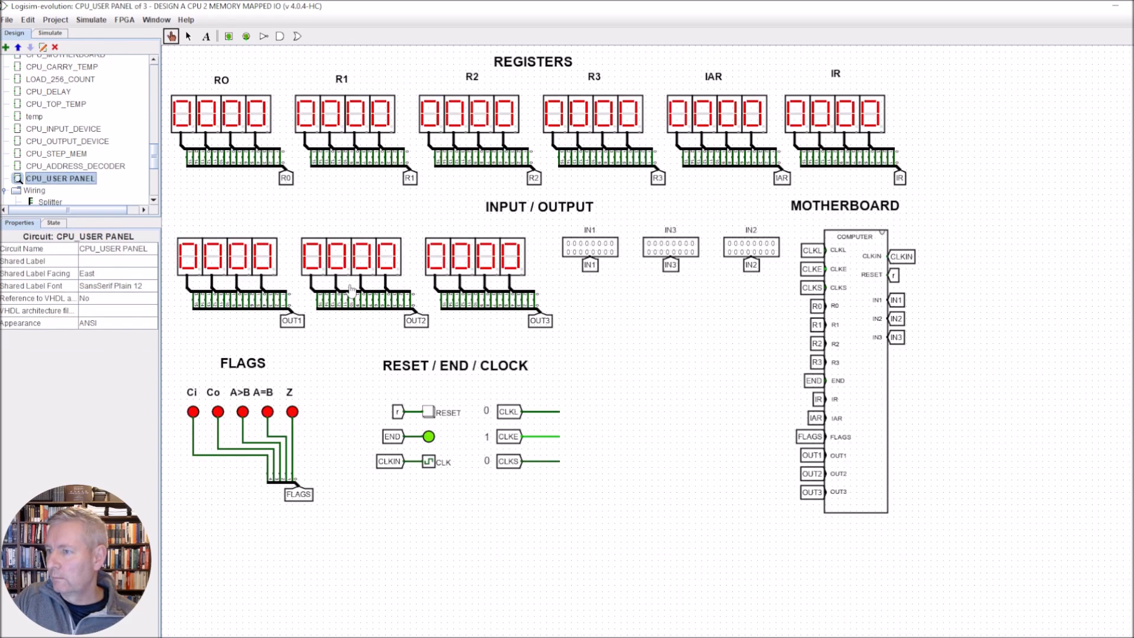
left_click(87, 21)
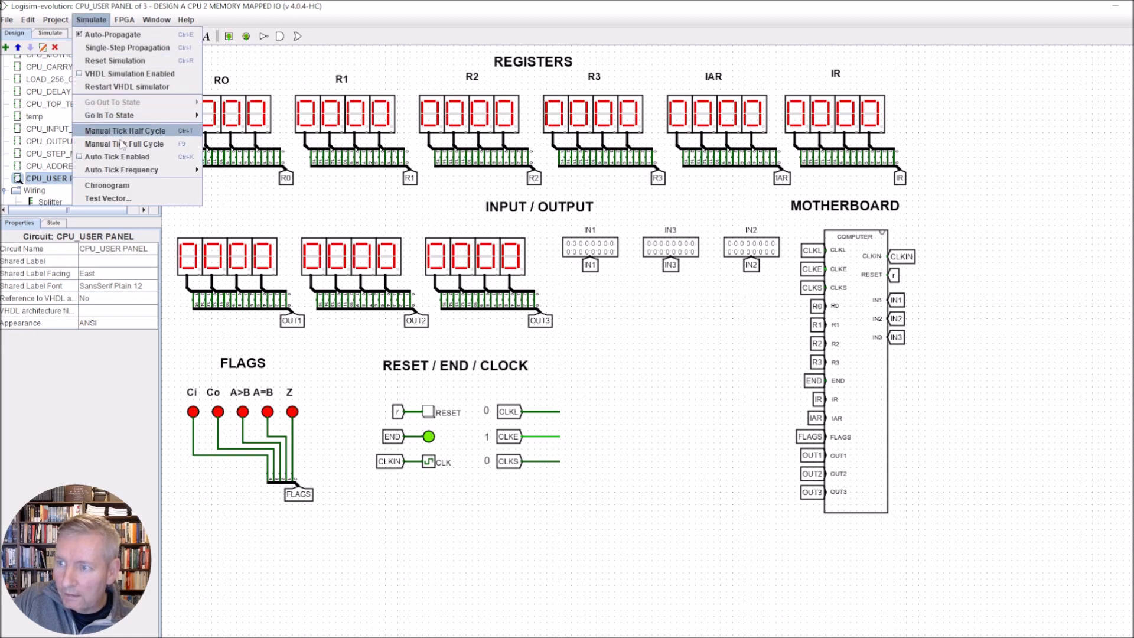
left_click(106, 158)
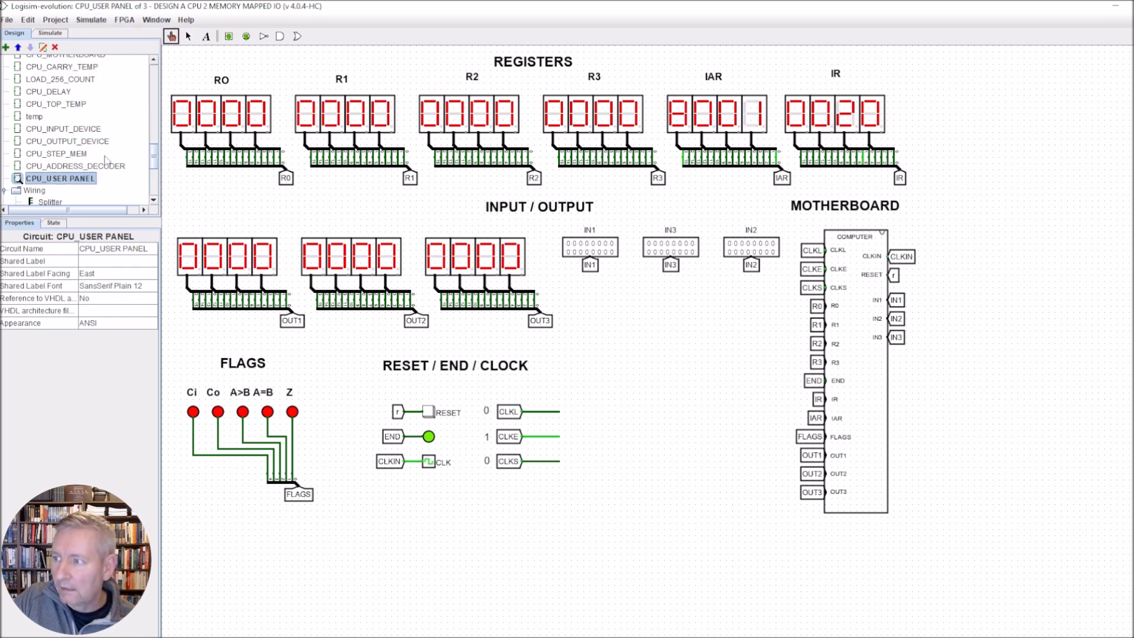